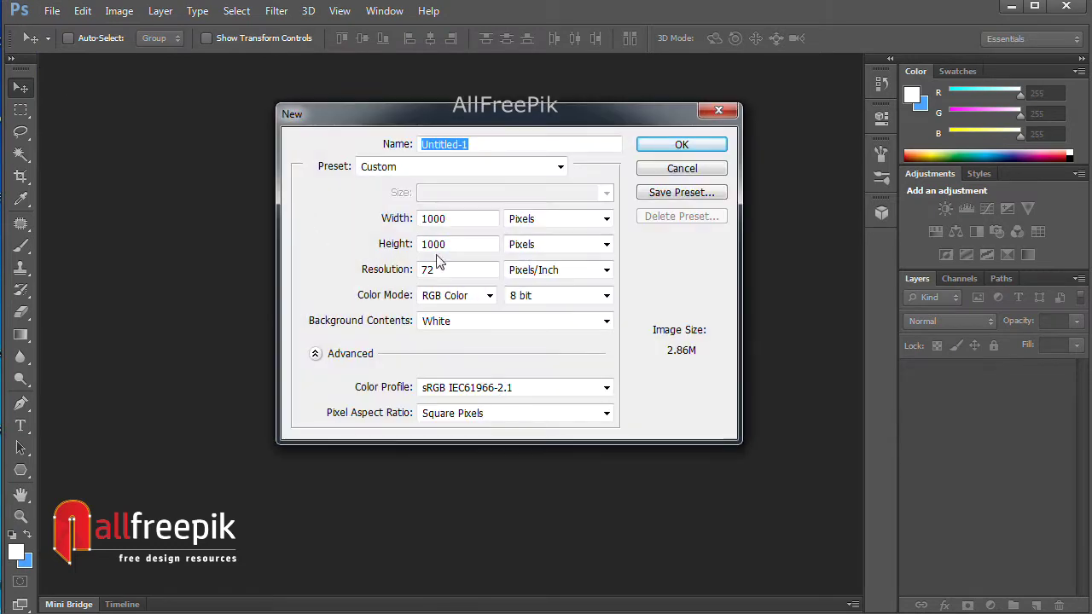
Create a new document 100 pixels wide and 100 pixels high with a transparent background.
left_click(472, 220)
key("BackSpace")
key("Tab")
key("Tab")
type("100")
key("Tab")
key("Tab")
key("Tab")
key("Tab")
key("Tab")
key("Tab")
key("Down")
key("Down")
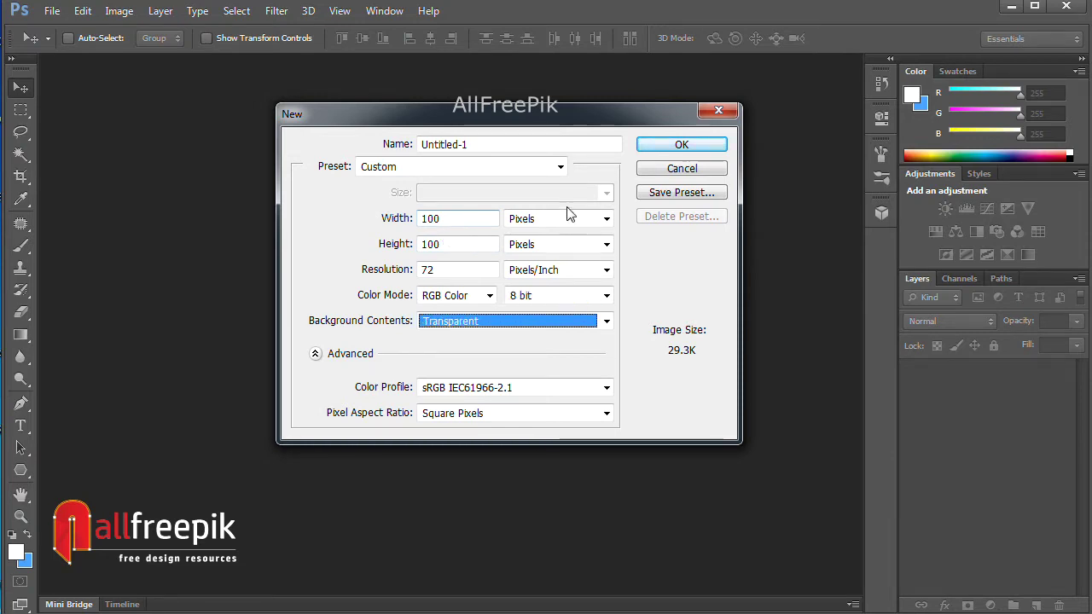
left_click(560, 333)
left_click(527, 369)
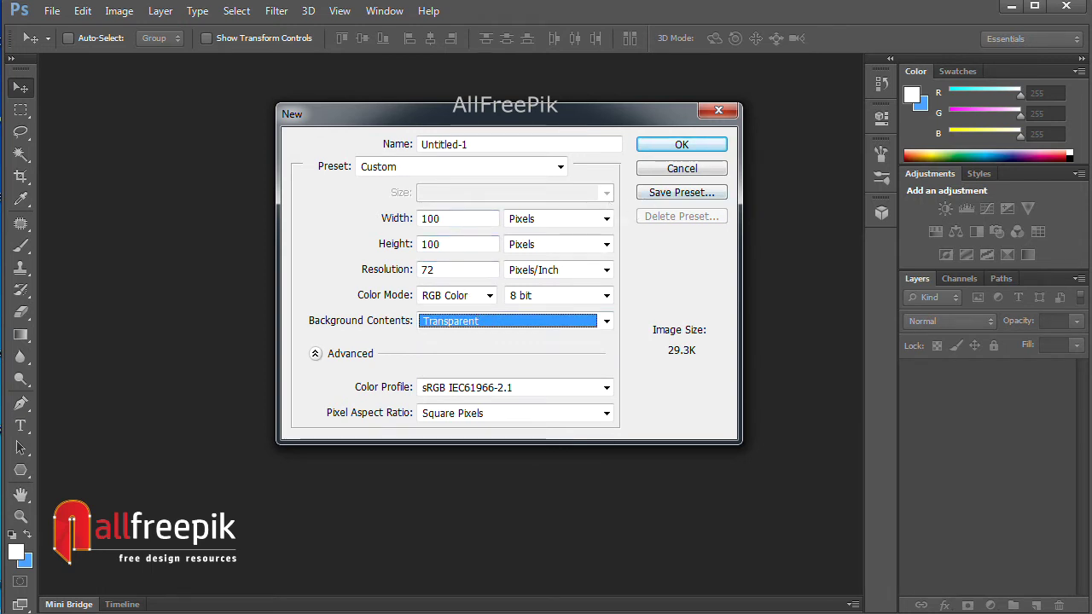
left_click(682, 145)
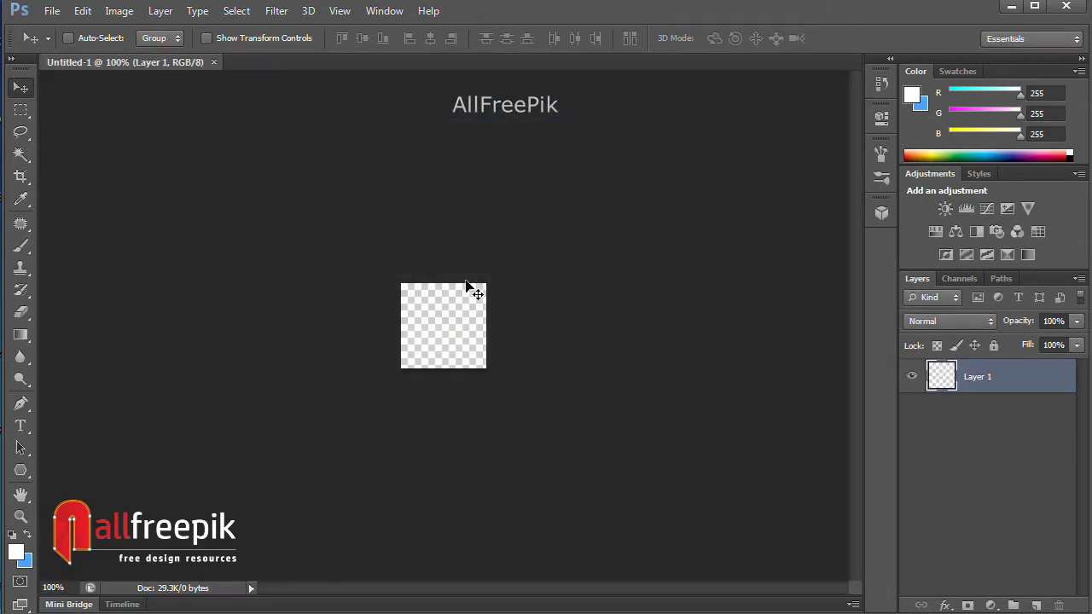
Create a white five-sided star polygon 50 px wide and 50 px high, with its sides indented by 50%.
left_click(457, 315, "ctrl")
left_click(457, 316, "ctrl")
left_click(457, 316, "ctrl")
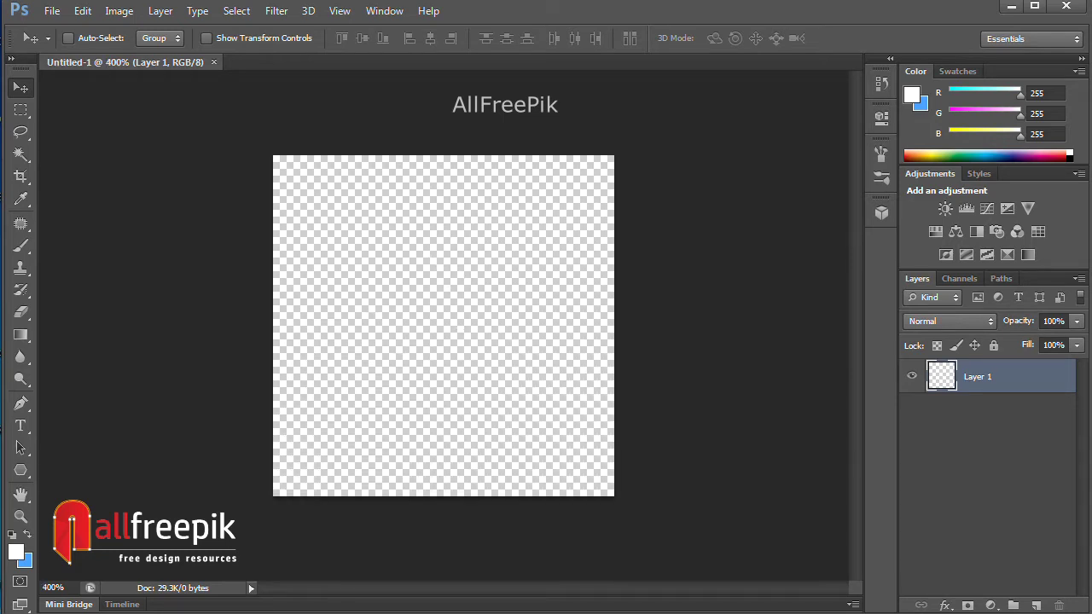
left_click(21, 471)
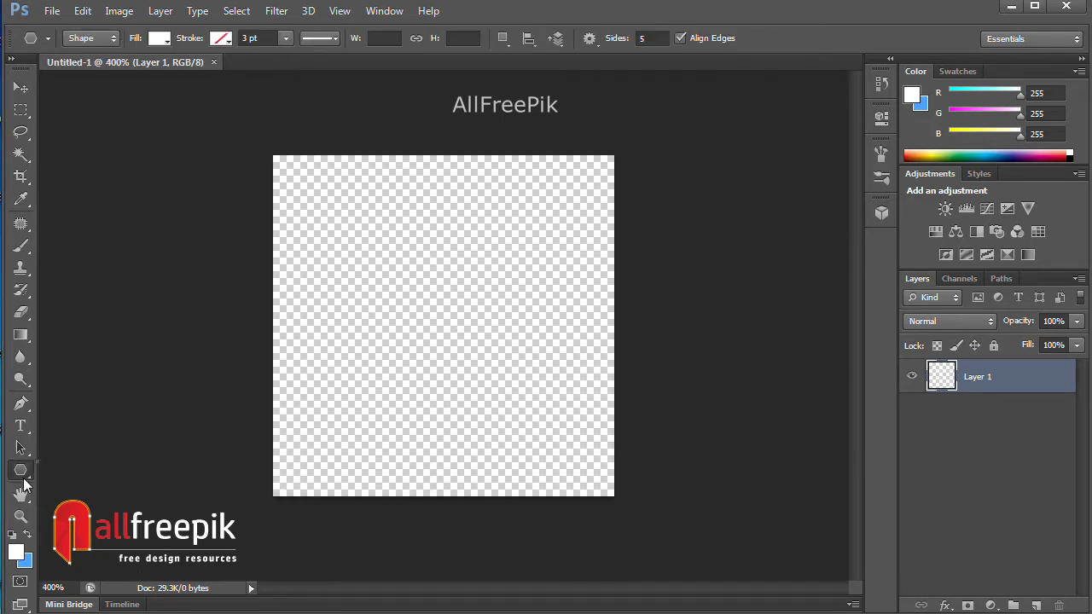
left_click(92, 515)
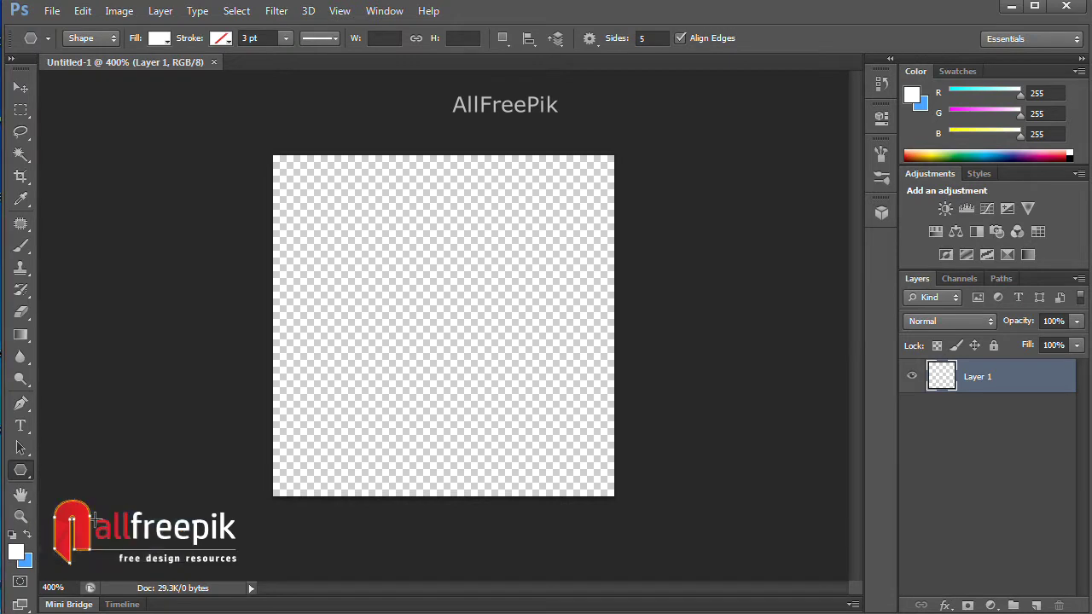
left_click(419, 276)
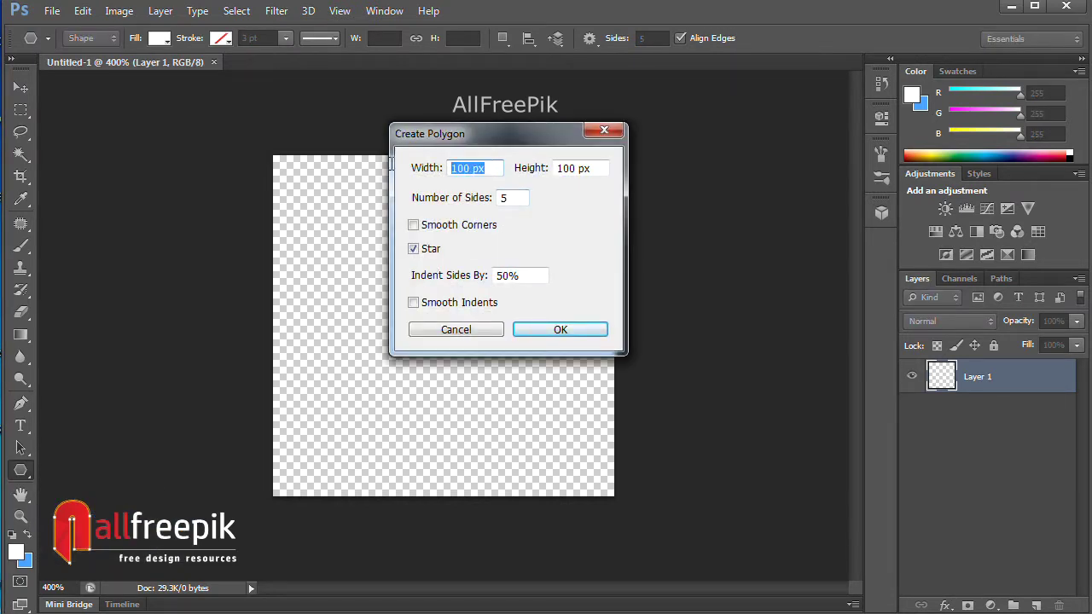
type("5")
key("Tab")
type("50")
key("Tab")
key("shift+Tab")
key("shift+Tab")
key("Tab")
key("Tab")
key("Tab")
key("Tab")
key("Tab")
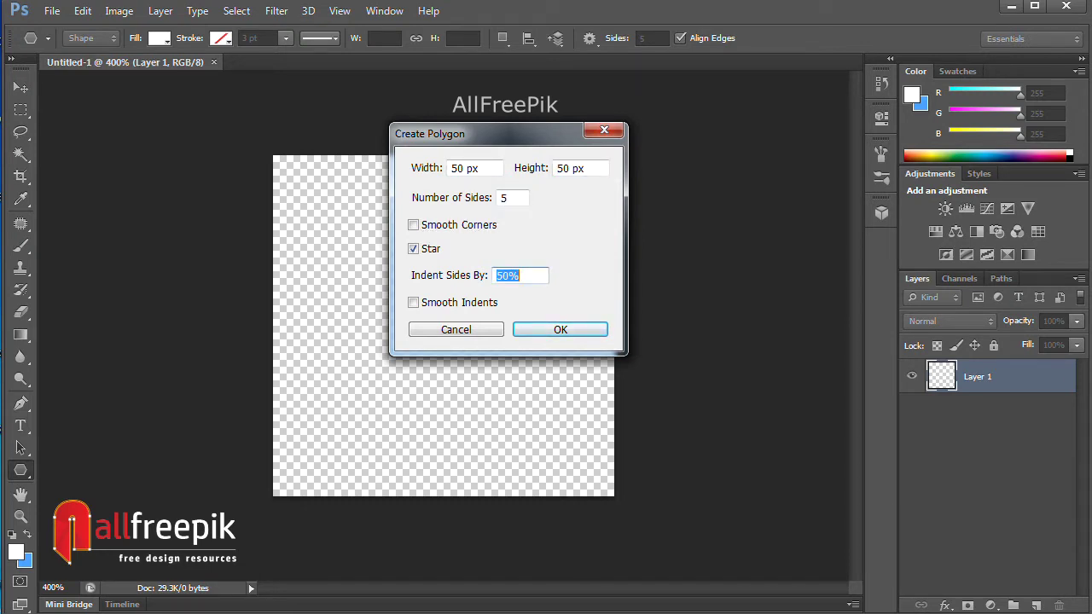
left_click(574, 329)
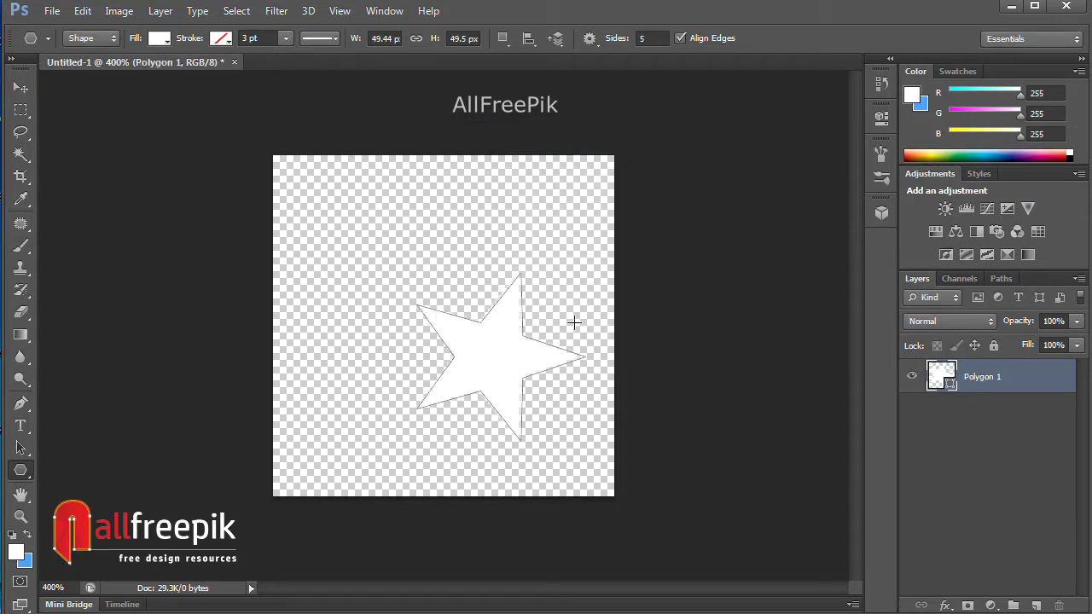
Add a Gradient Overlay effect to the star layer and open its gradient for editing.
left_click(19, 87)
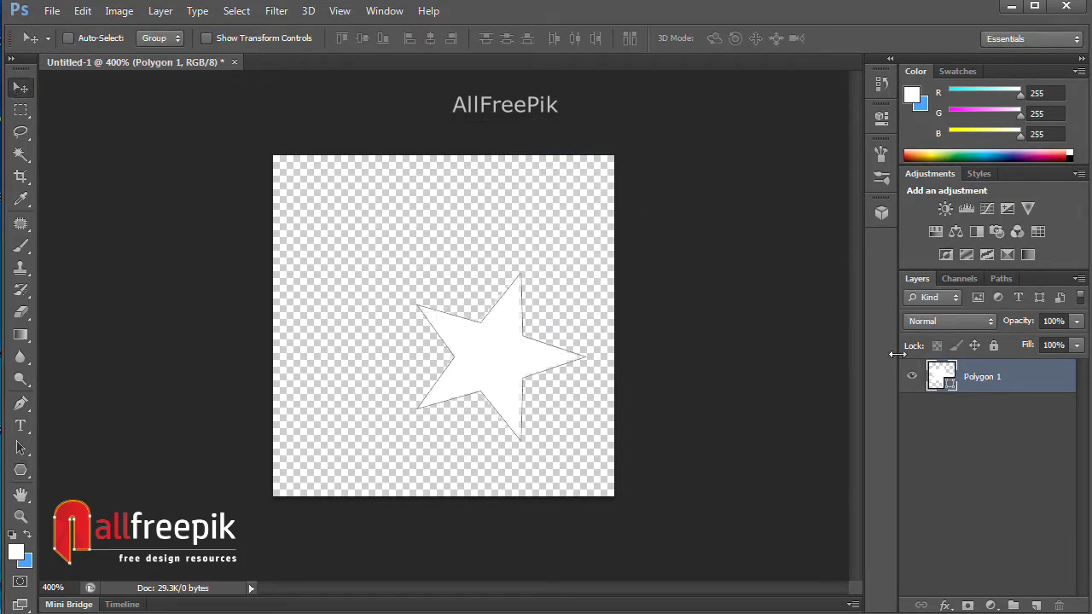
right_click(970, 382)
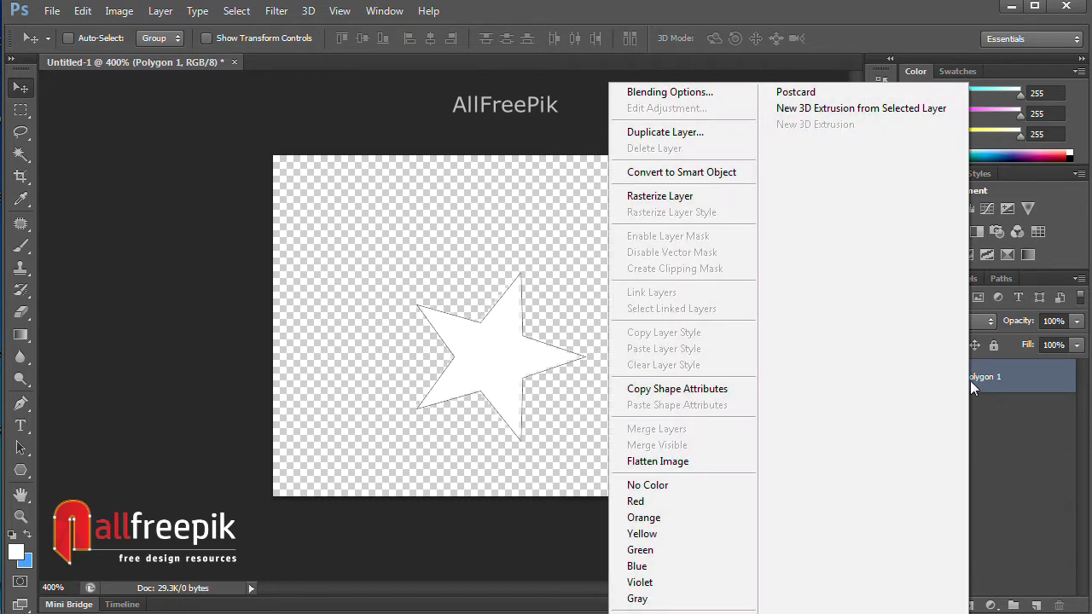
left_click(676, 92)
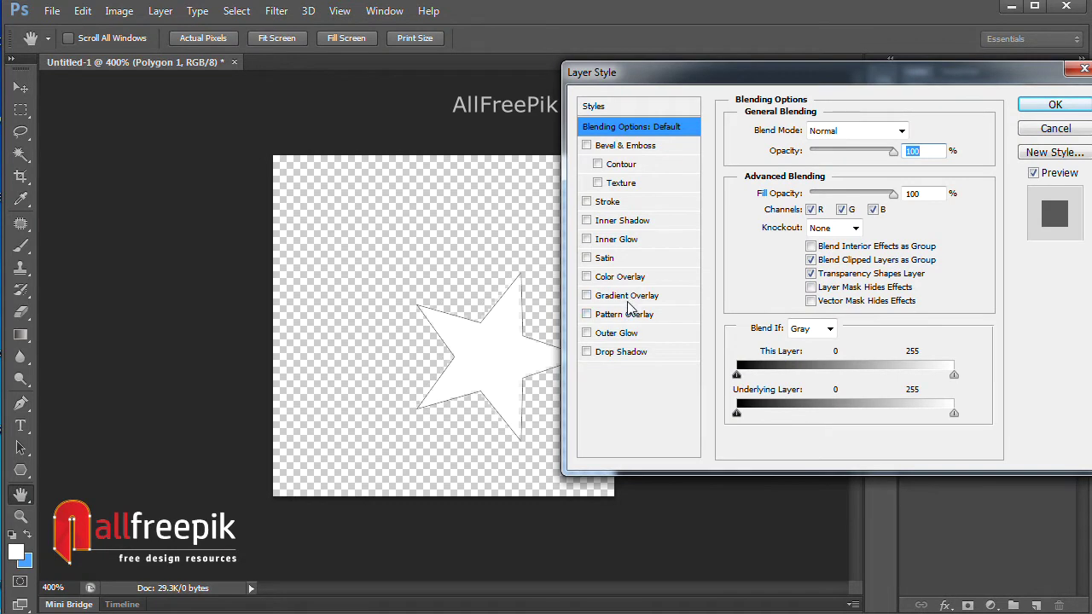
left_click(632, 298)
left_click_drag(760, 73, 577, 73)
left_click(665, 173)
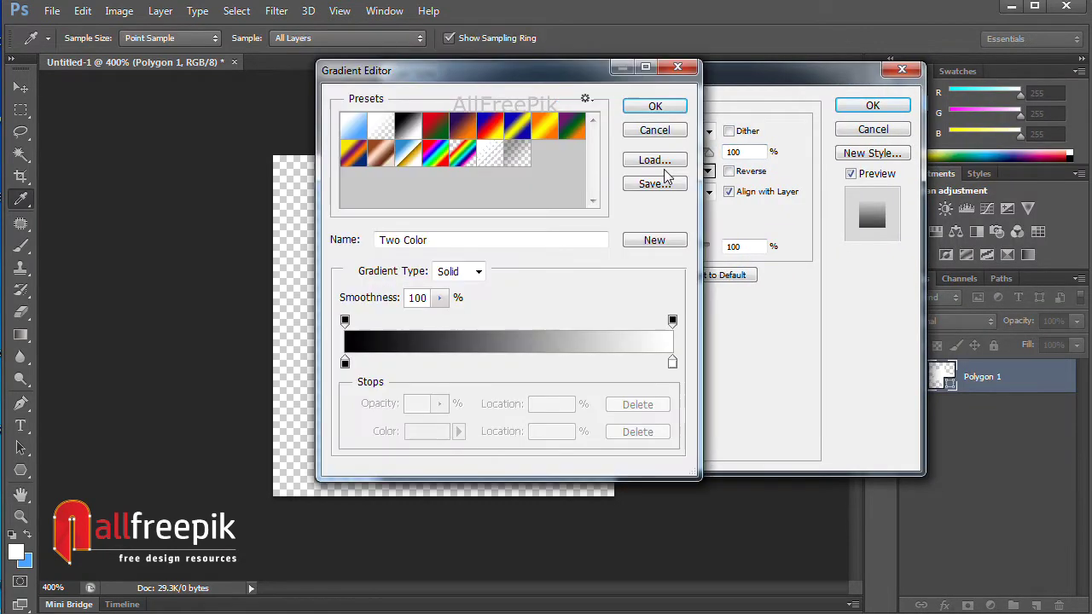
Change the gradient's starting color stop from black to a bright red with 92% yellow.
left_click(346, 364)
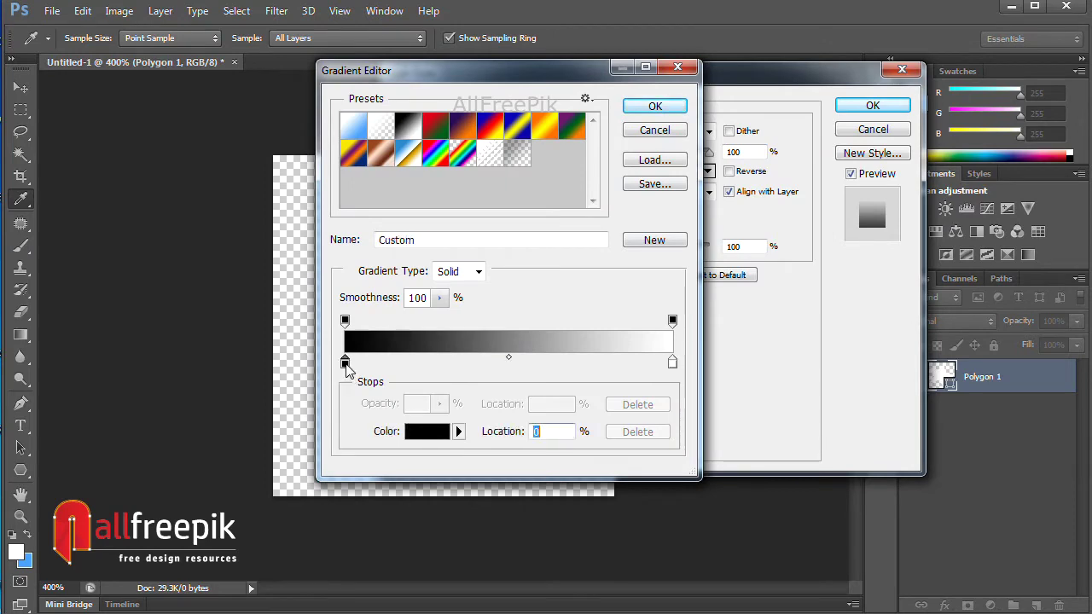
double_click(346, 364)
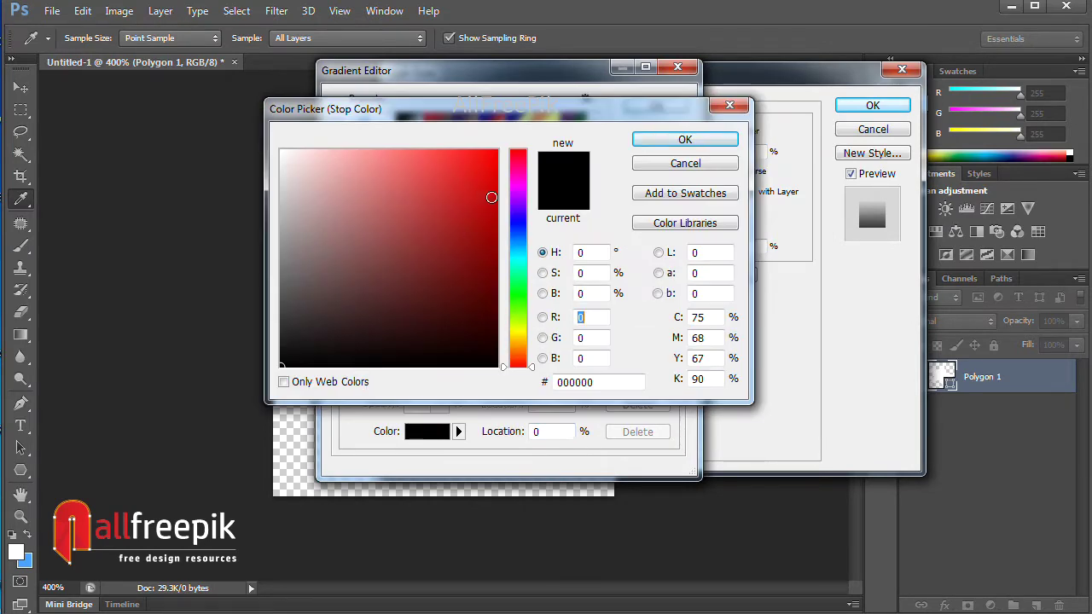
left_click(519, 156)
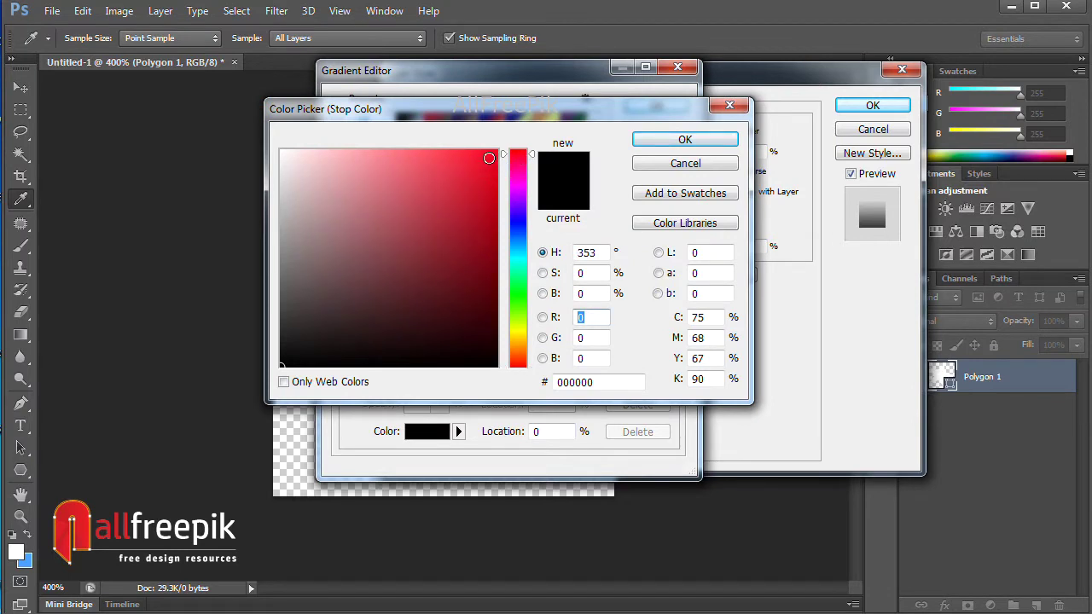
left_click(493, 155)
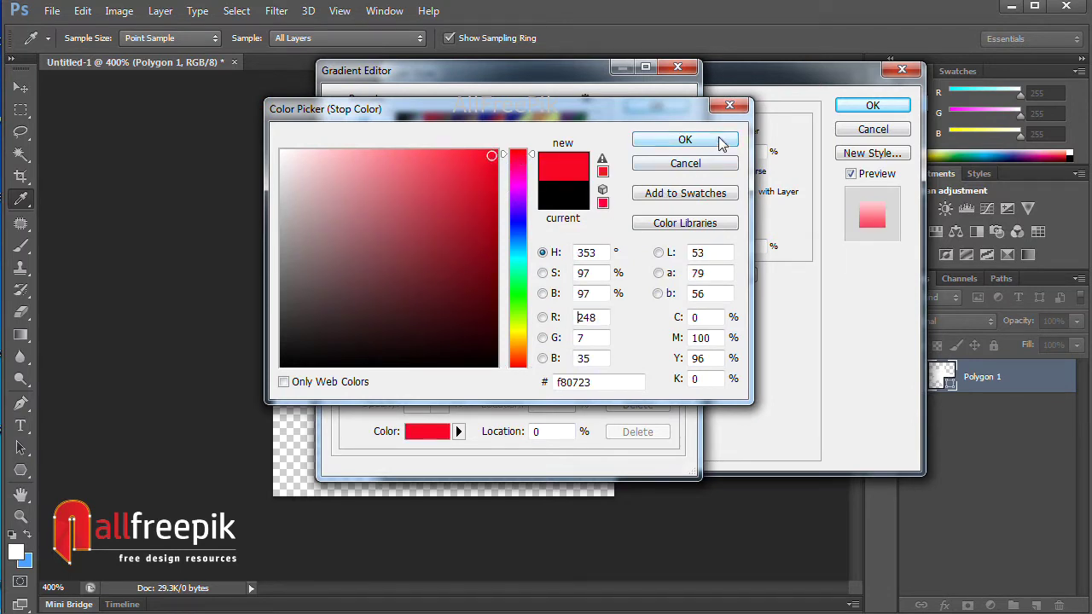
left_click_drag(721, 323, 610, 320)
key("Tab")
key("Tab")
type("92")
left_click(685, 140)
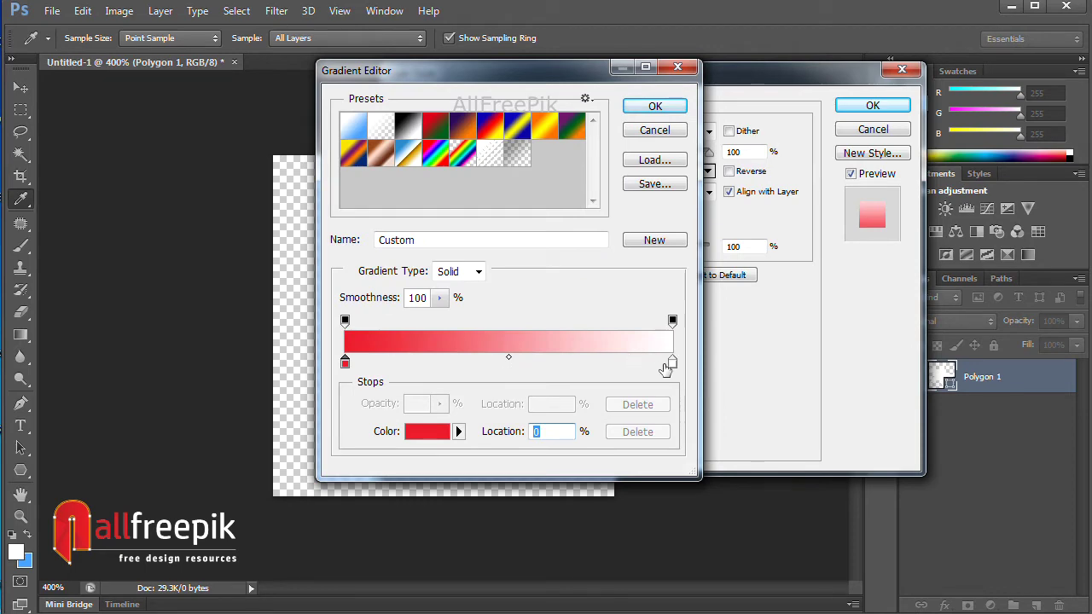
Set the gradient's end color stop to red with 100% magenta and 90% yellow.
left_click(672, 364)
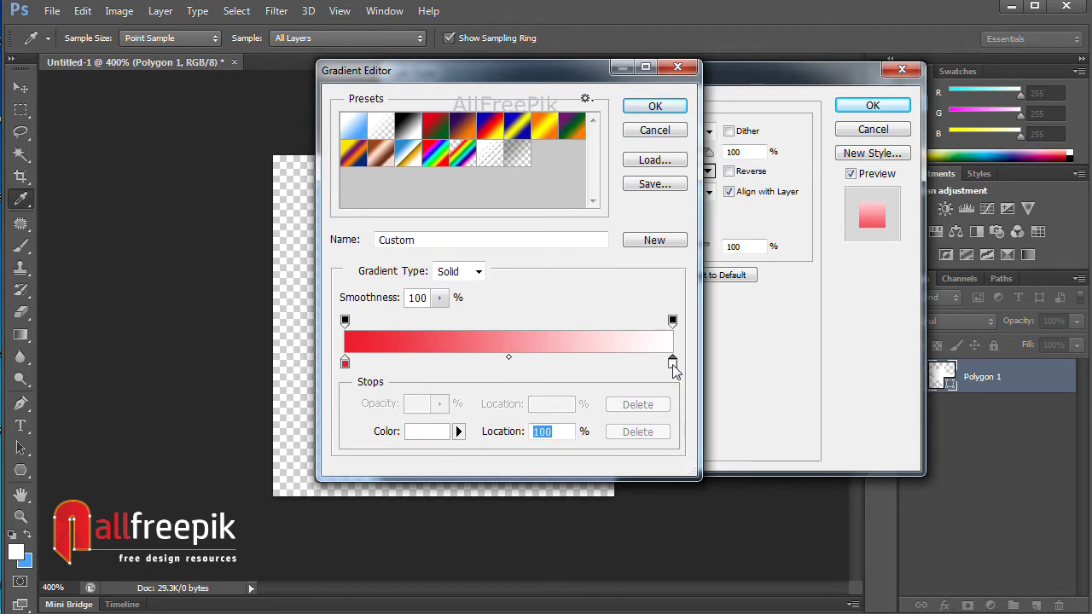
double_click(672, 364)
left_click(700, 338)
type("100")
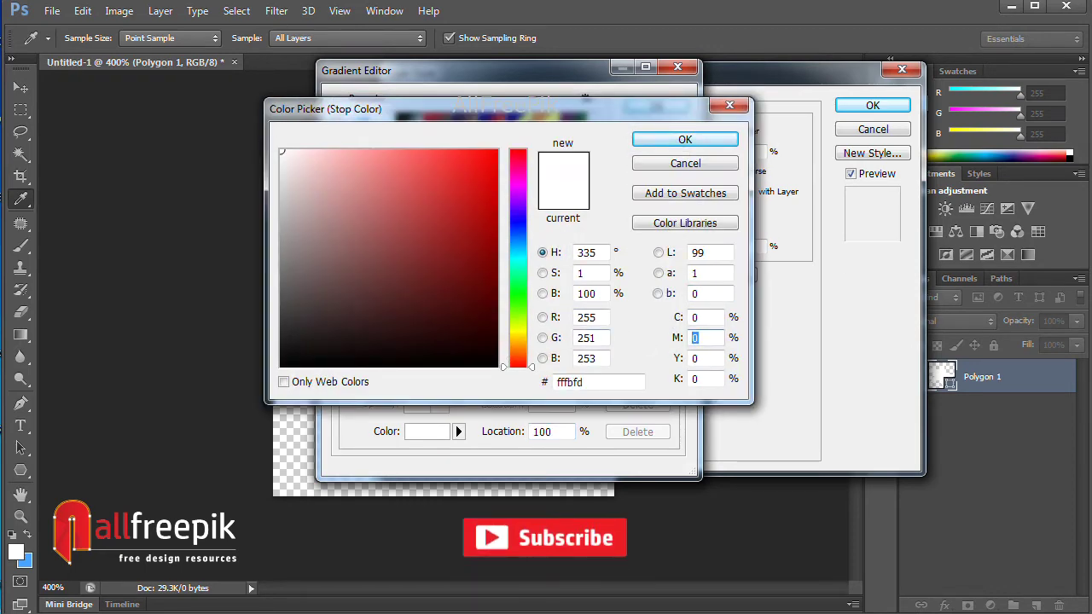
key("Tab")
type("90")
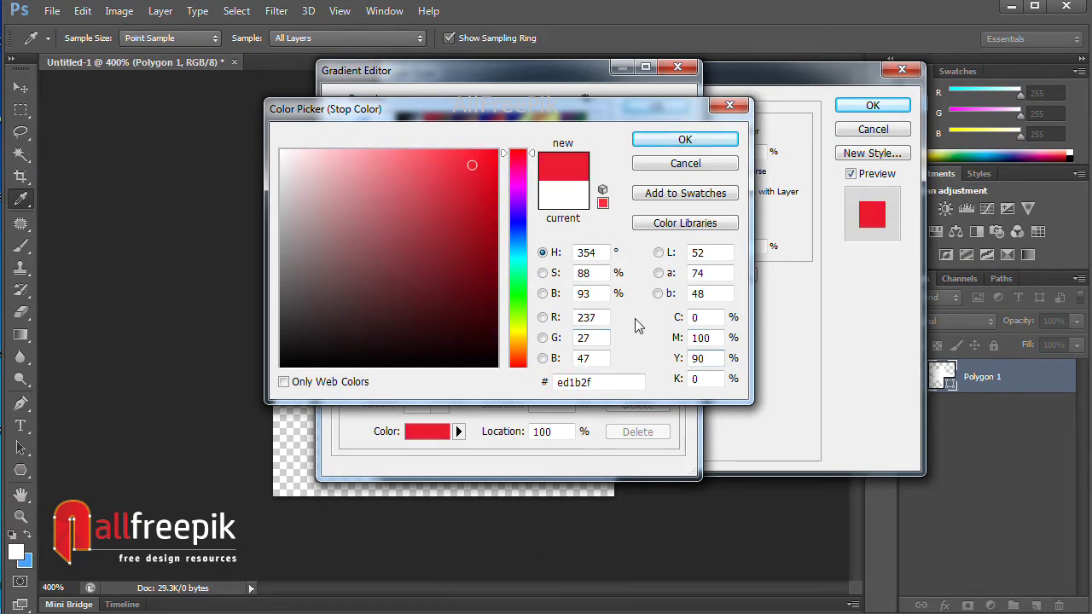
left_click(710, 139)
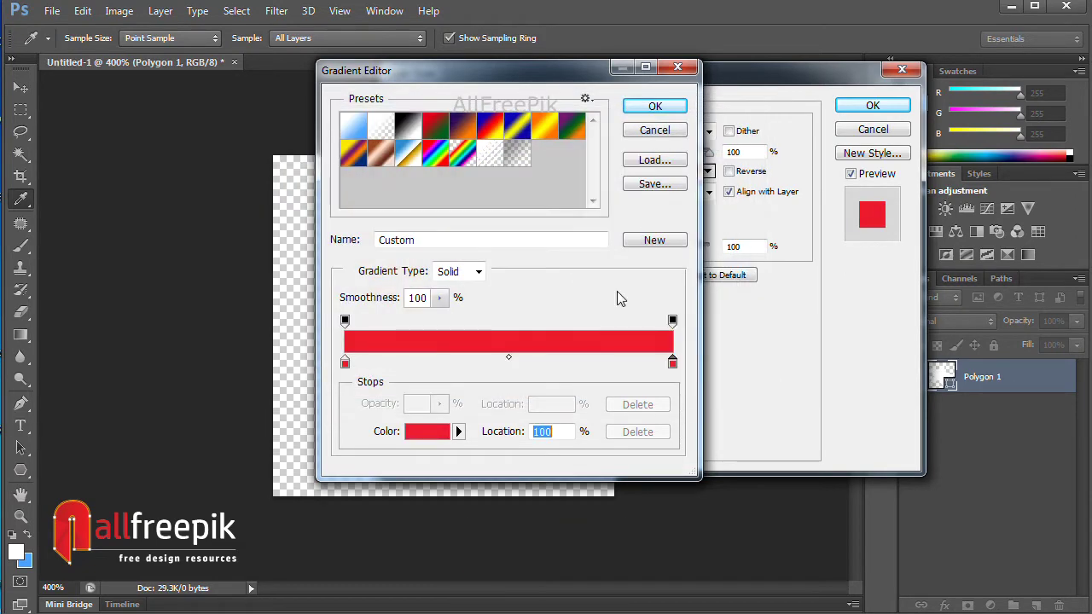
Add a dark red color stop near the middle of the gradient and apply the overlay to the star.
left_click(520, 364)
double_click(521, 364)
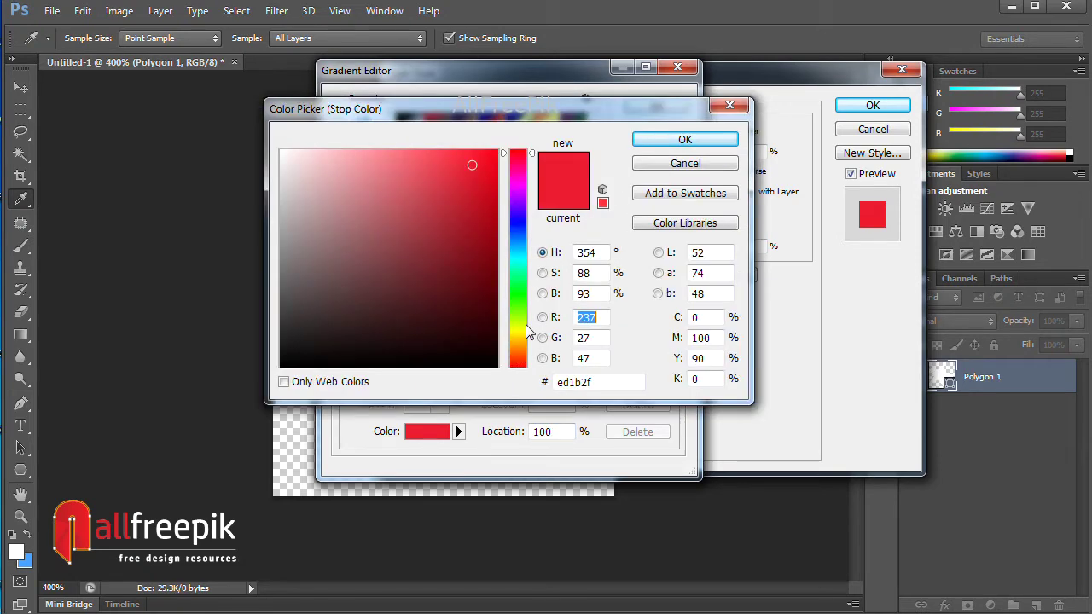
left_click(473, 248)
left_click(675, 141)
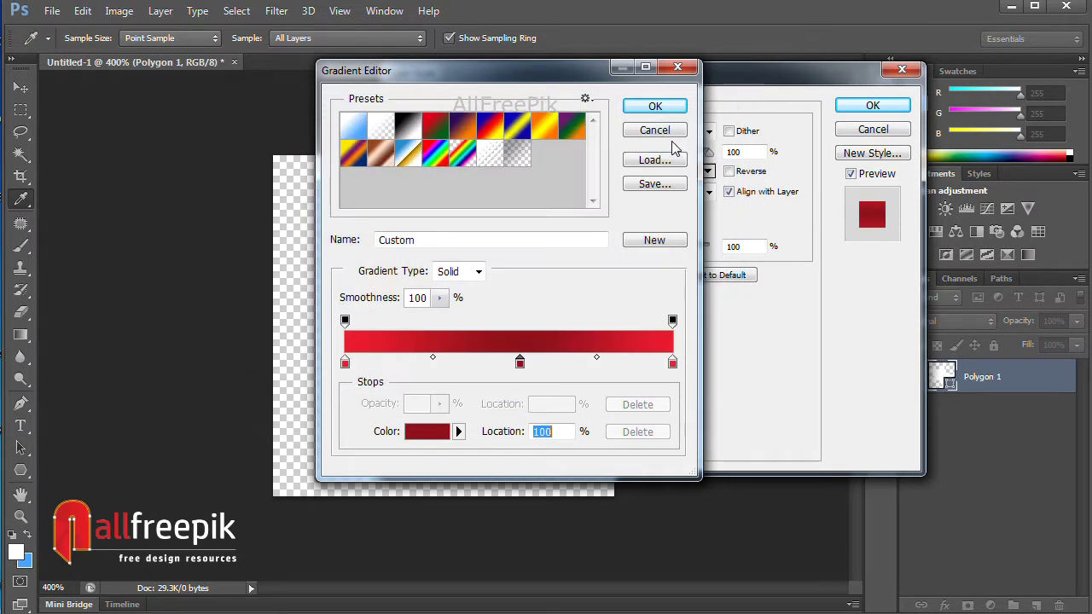
left_click(657, 108)
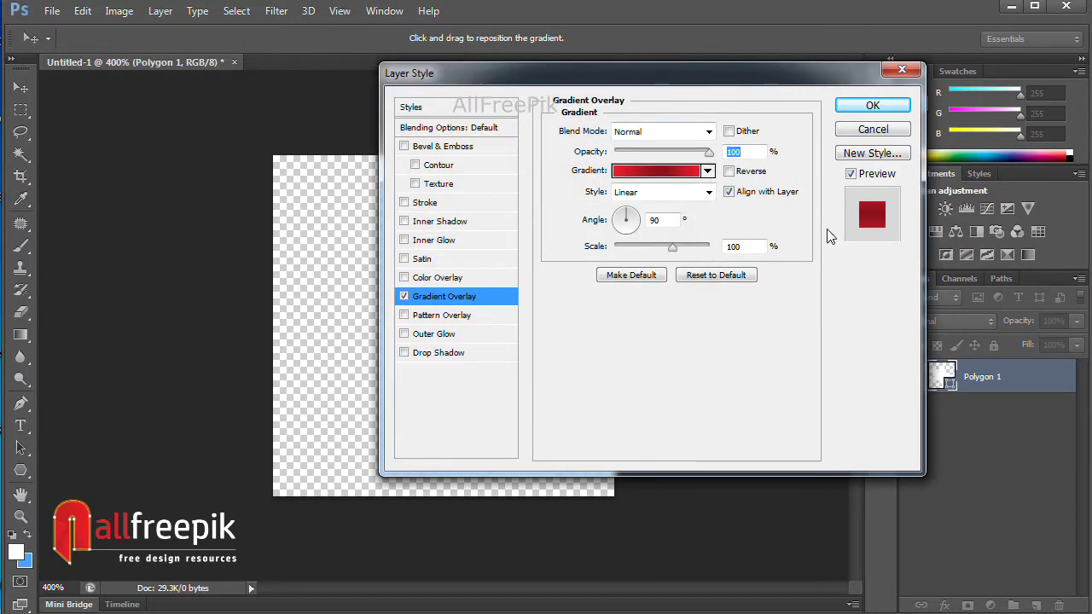
left_click(883, 107)
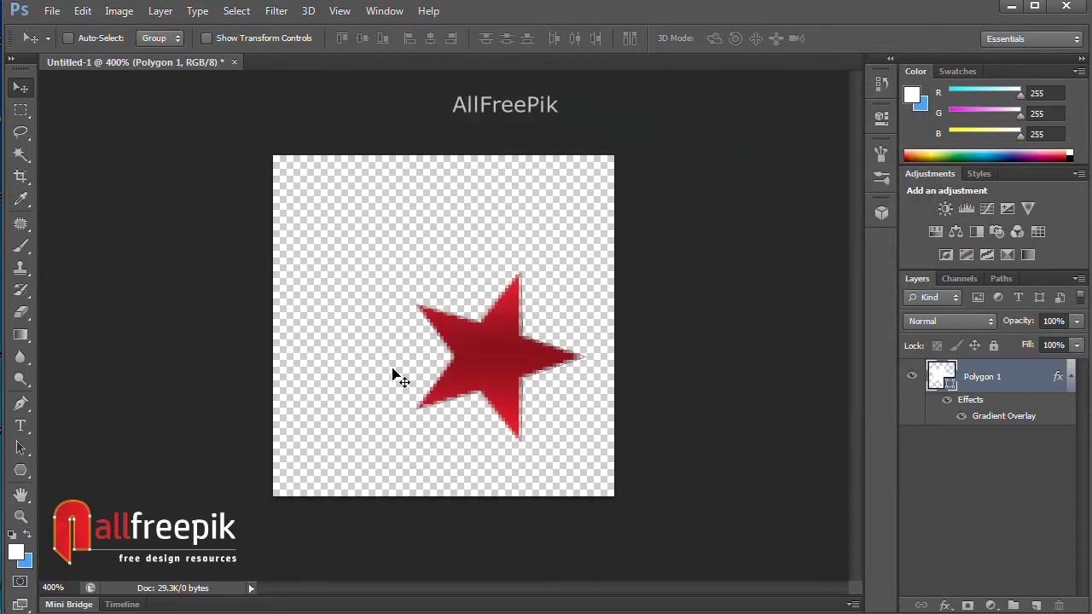
Duplicate the star layer and move the copy up and to the left of the original star.
right_click(499, 358)
left_click(546, 362)
right_click(998, 384)
left_click(713, 134)
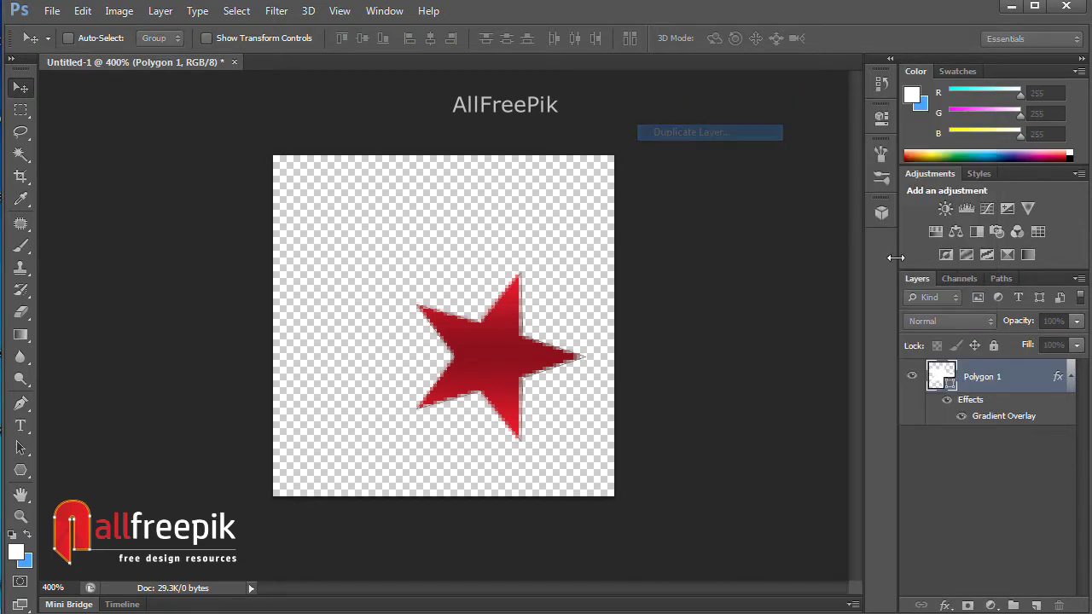
left_click(639, 193)
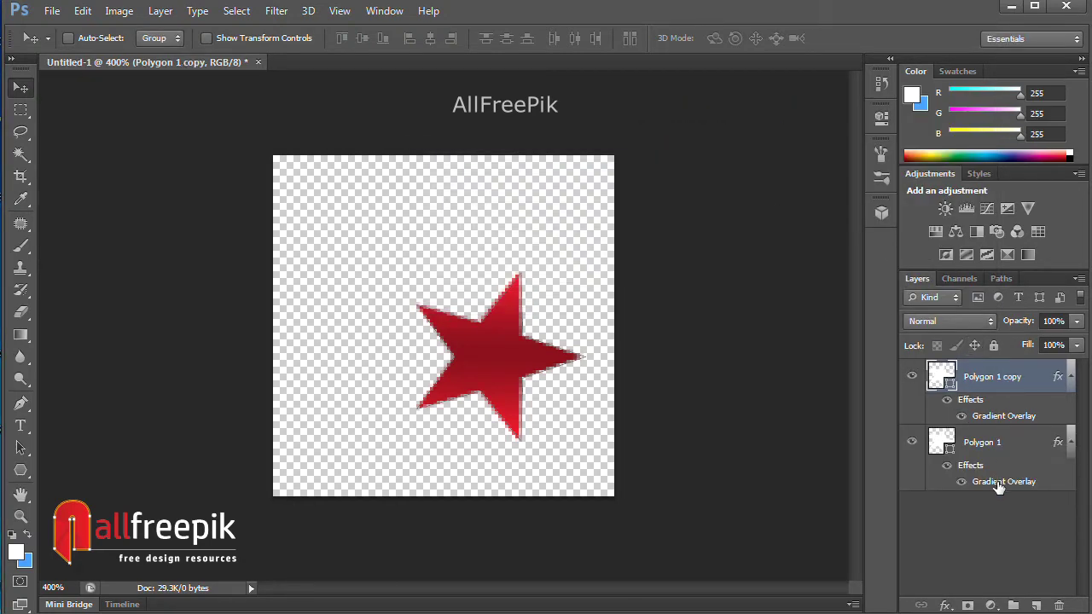
left_click_drag(516, 350, 406, 253)
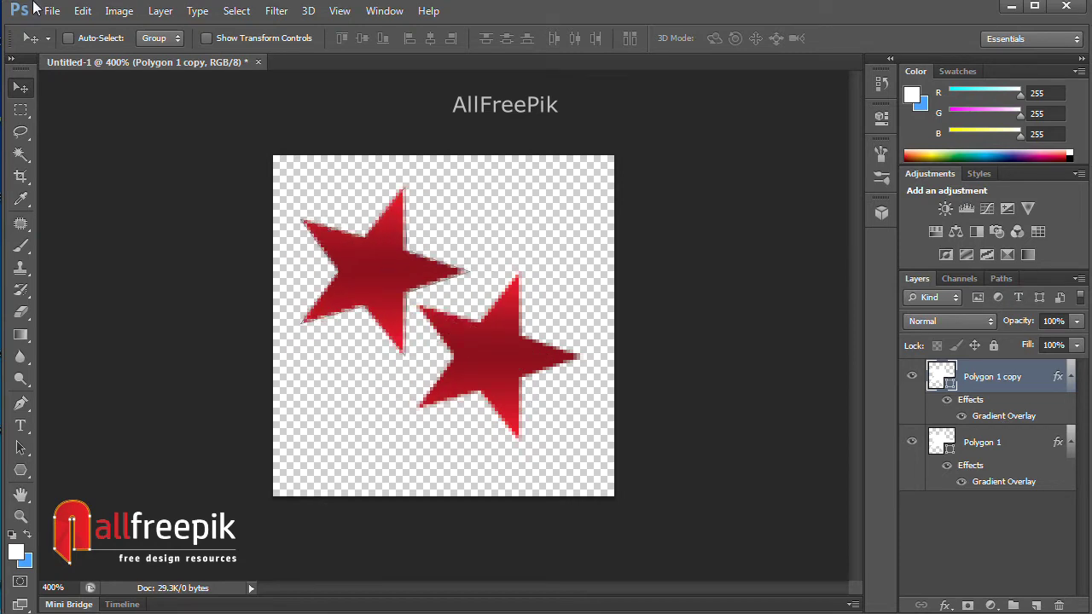
Free-transform the copied star, scaling it to about 79% and rotating it about -31 degrees.
left_click(113, 12)
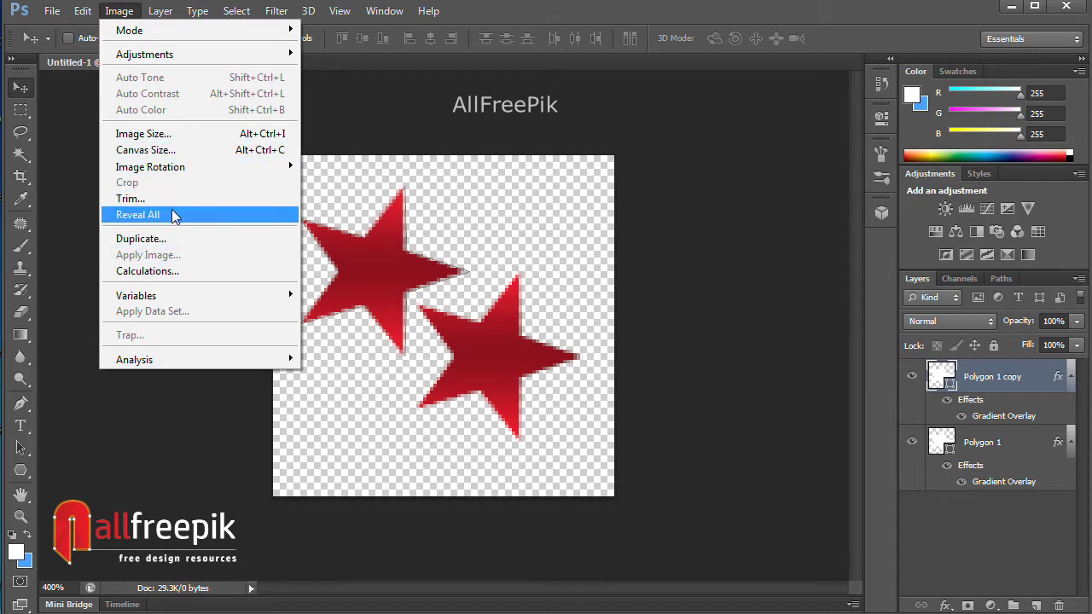
mouse_move(77, 8)
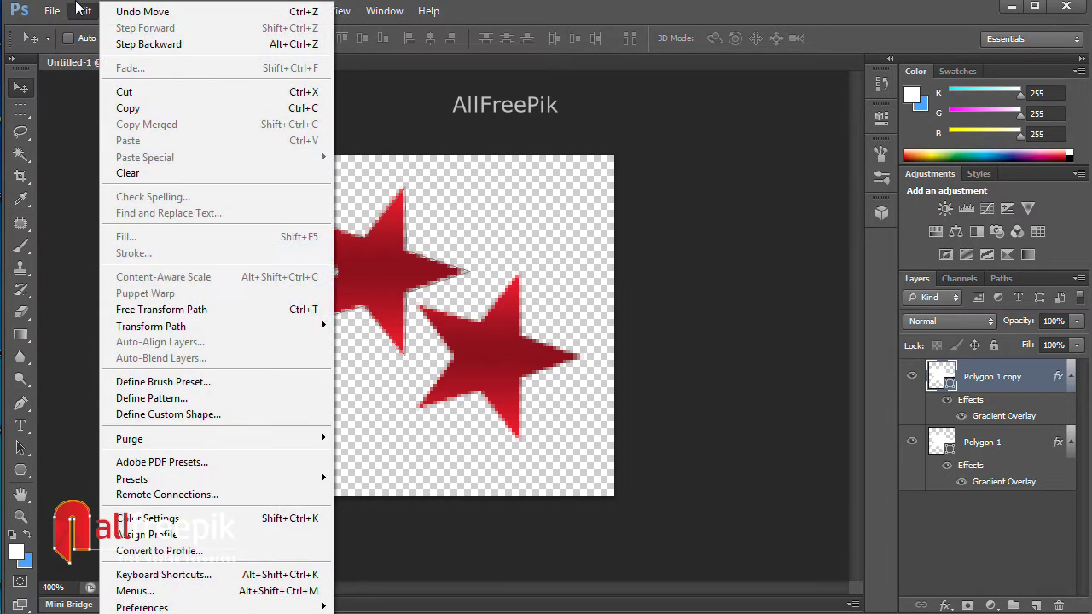
mouse_move(160, 331)
left_click(162, 310)
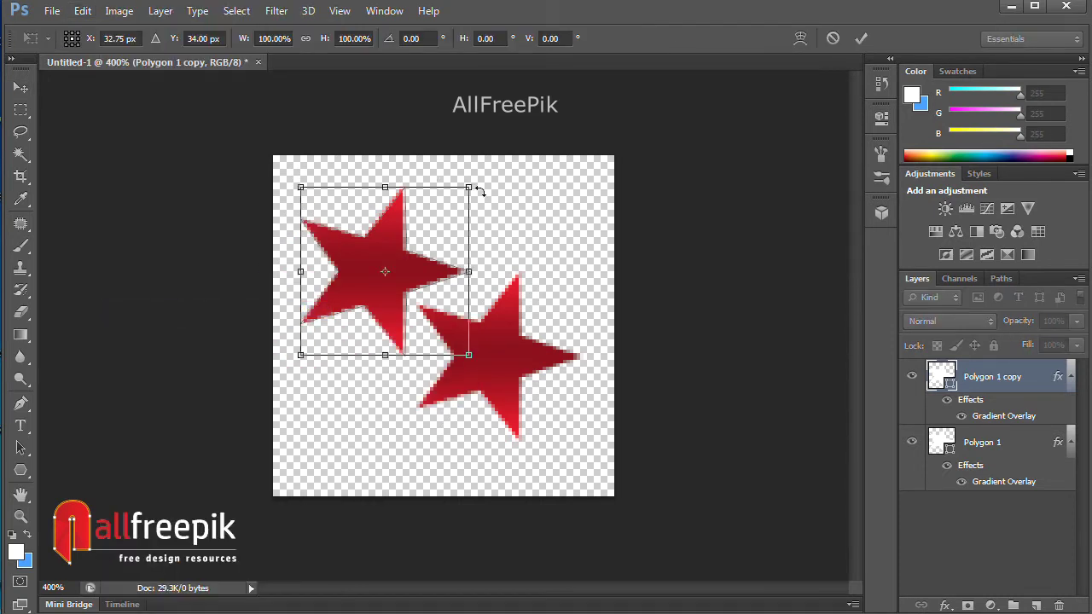
left_click_drag(469, 188, 436, 225)
left_click_drag(441, 384, 457, 295)
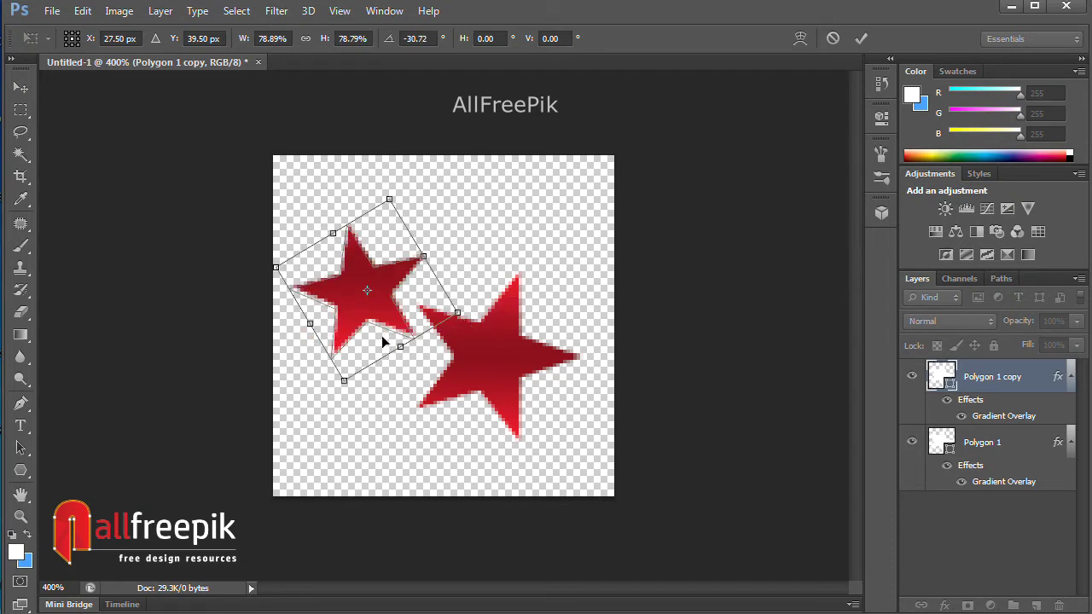
key("Return")
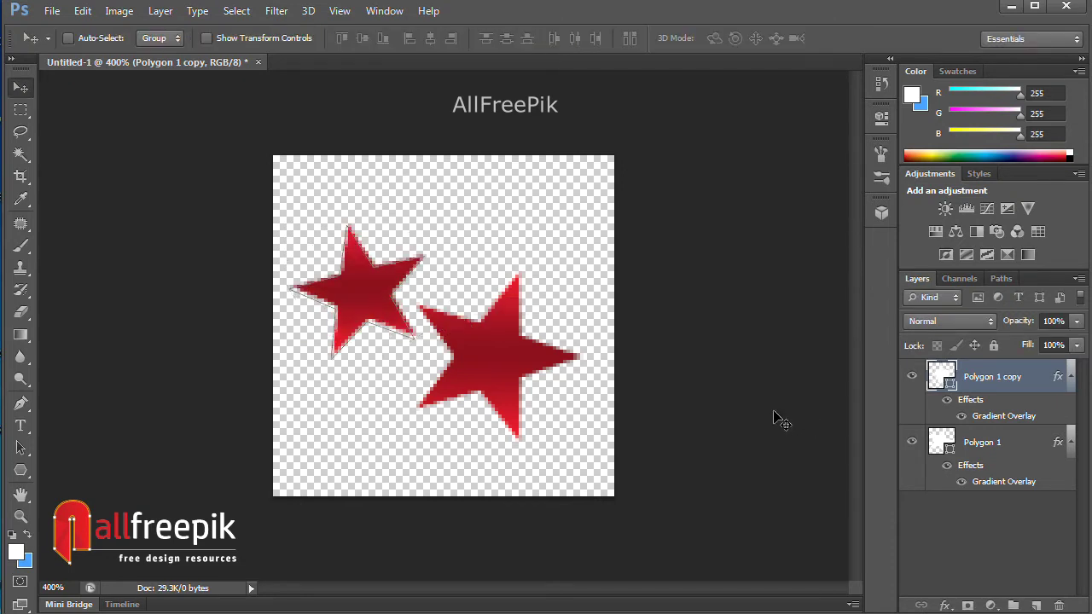
Set the start color stop of the copied star's gradient overlay to teal with 70% cyan, 0% magenta and 30% yellow.
double_click(999, 416)
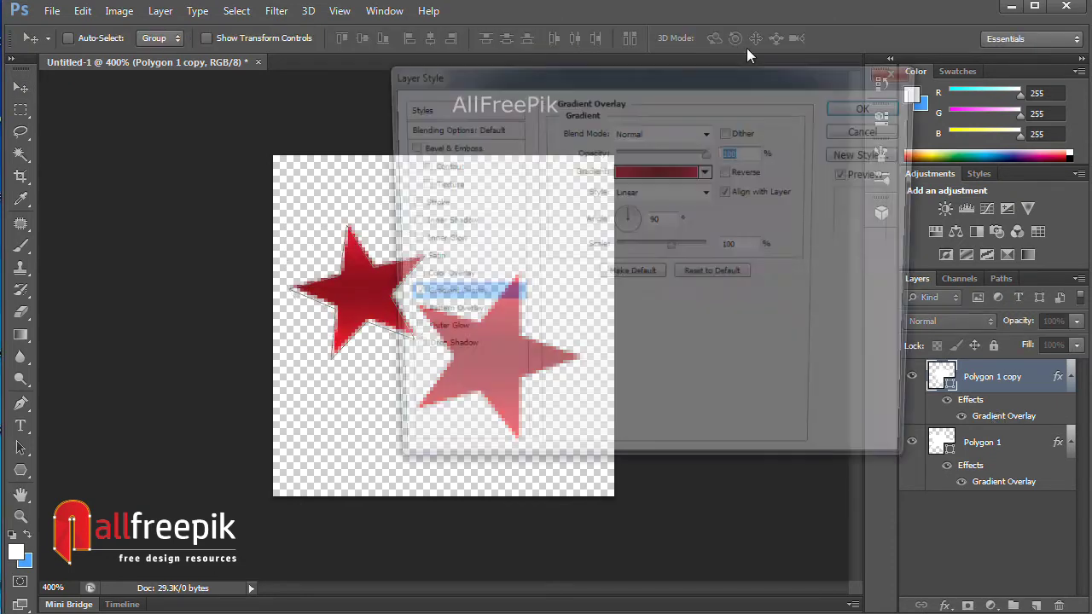
left_click(682, 176)
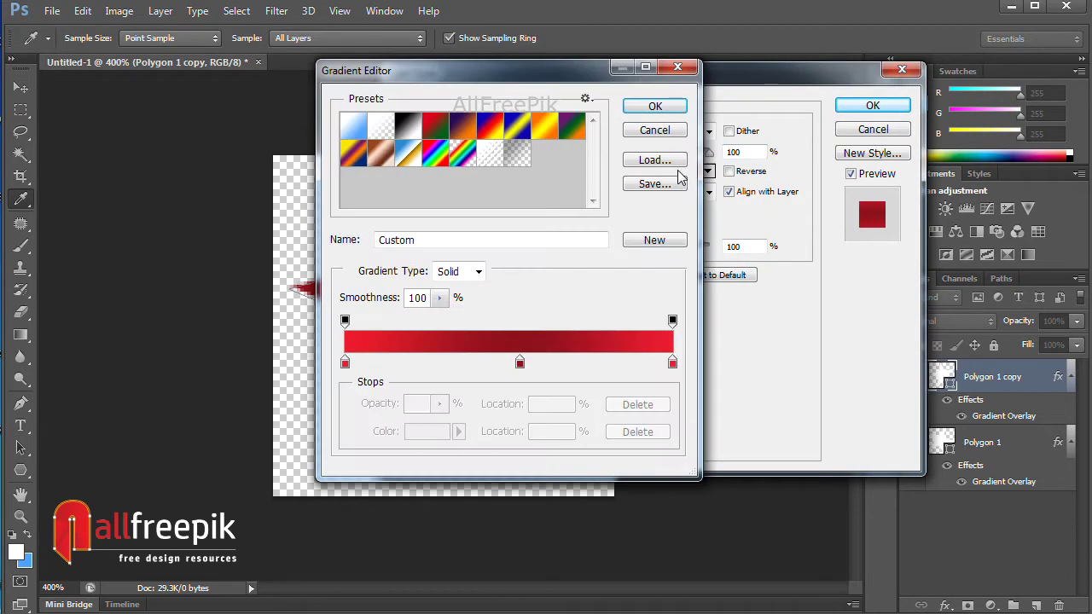
left_click(344, 363)
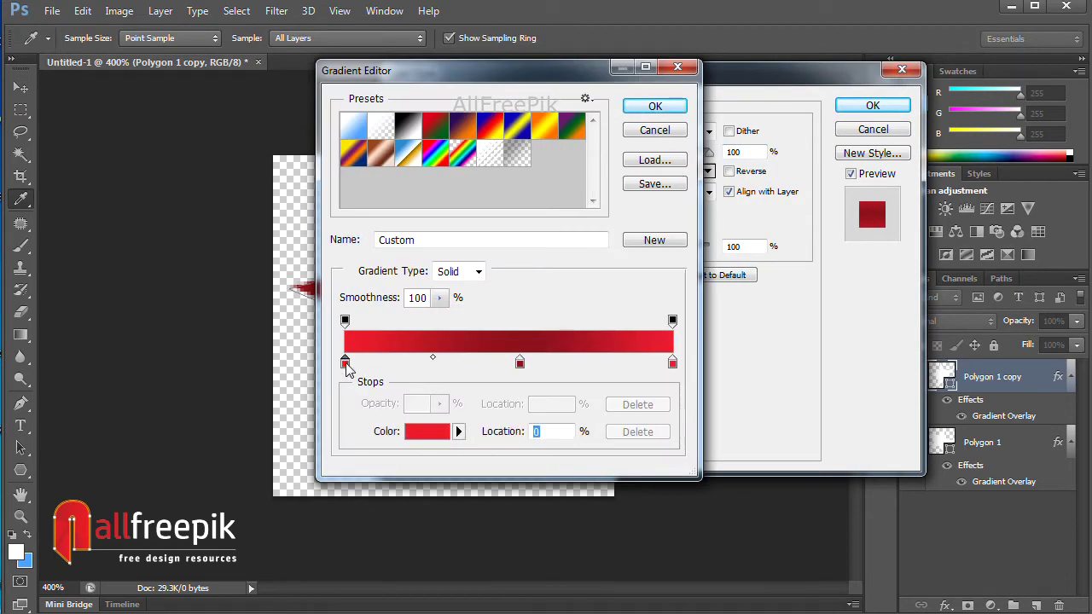
double_click(346, 363)
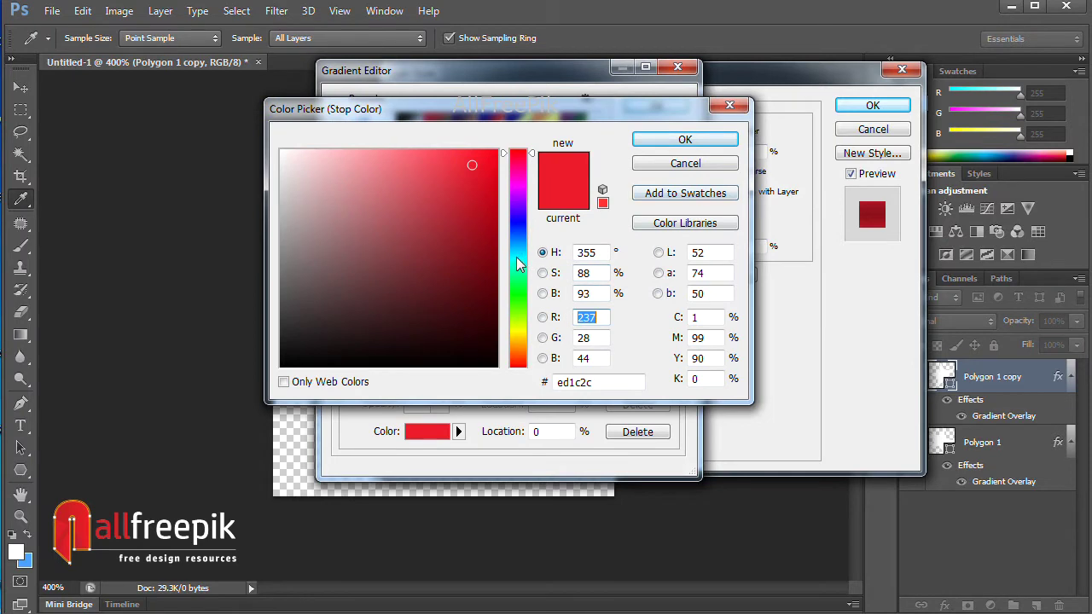
left_click(518, 257)
left_click(490, 177)
left_click(487, 187)
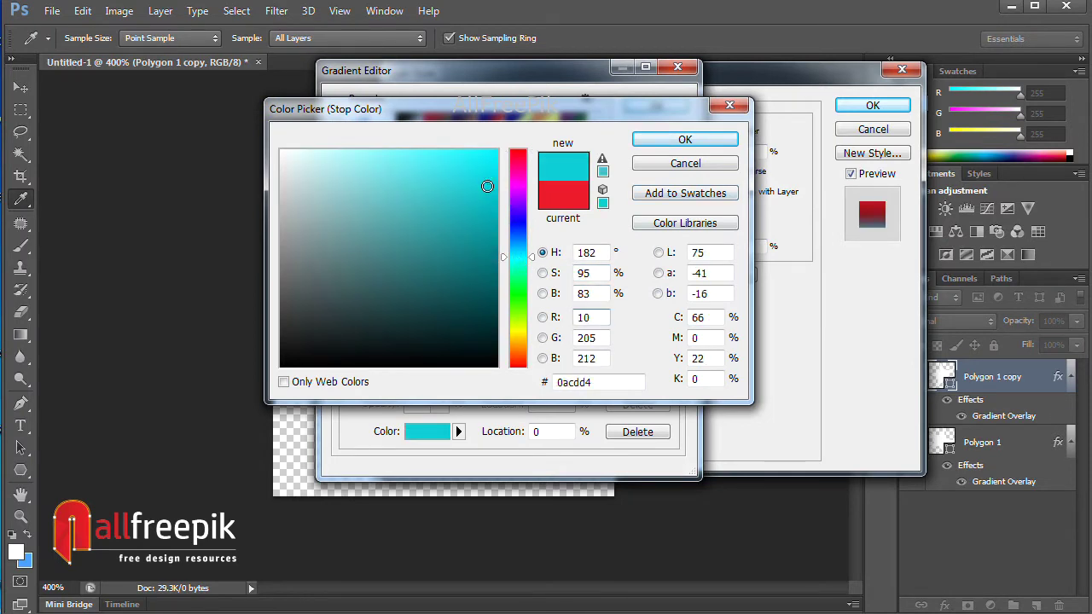
left_click(711, 318)
type("70")
key("Tab")
key("Tab")
type("30")
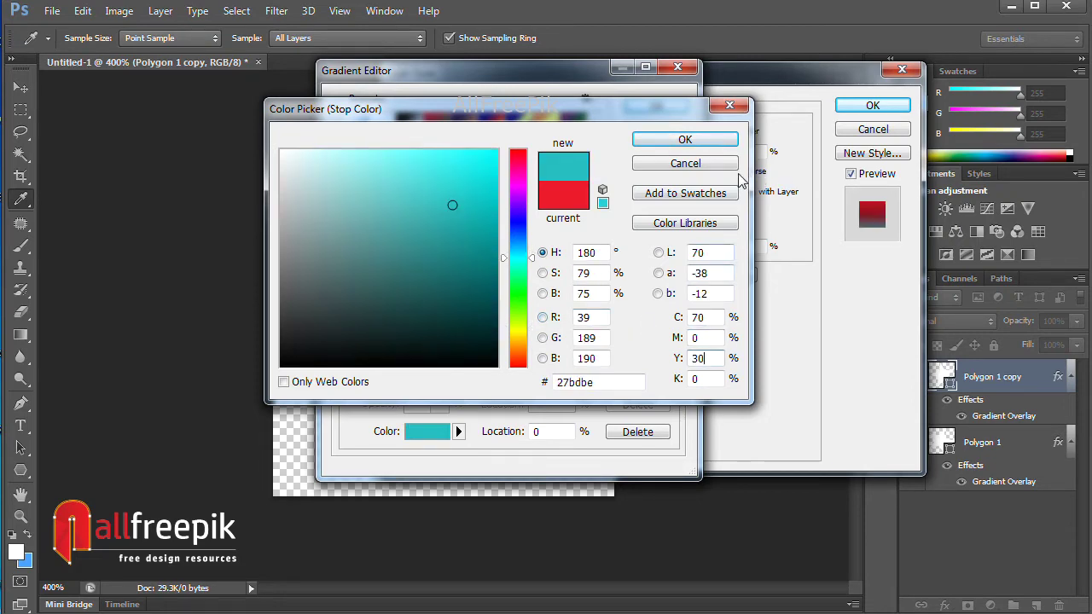
left_click(715, 141)
Set the end color stop of the copied star's gradient to teal with 70% cyan, 0% magenta and 30% yellow.
double_click(672, 364)
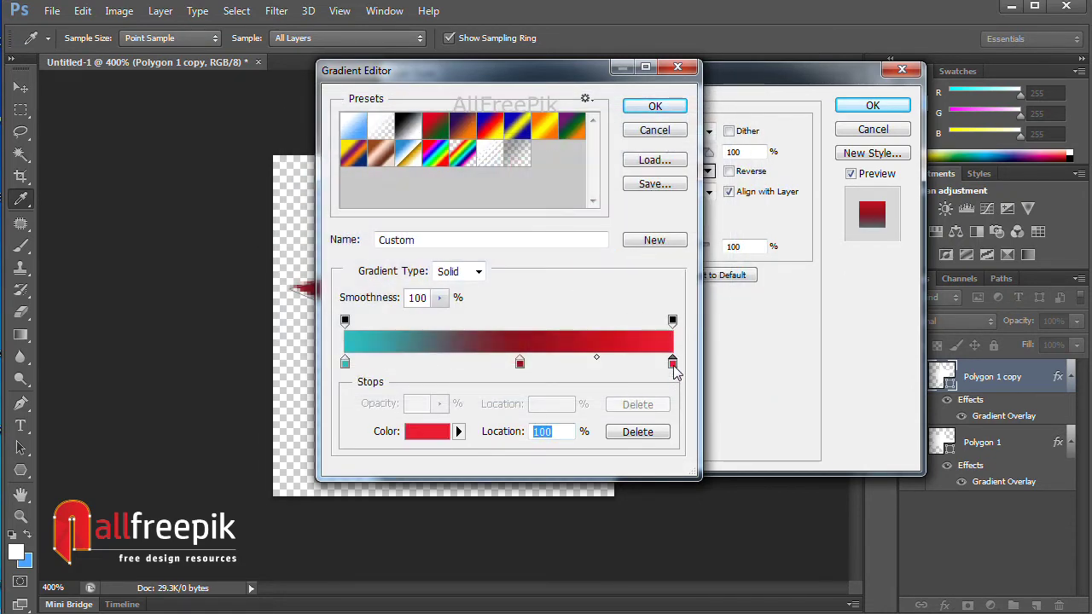
double_click(707, 317)
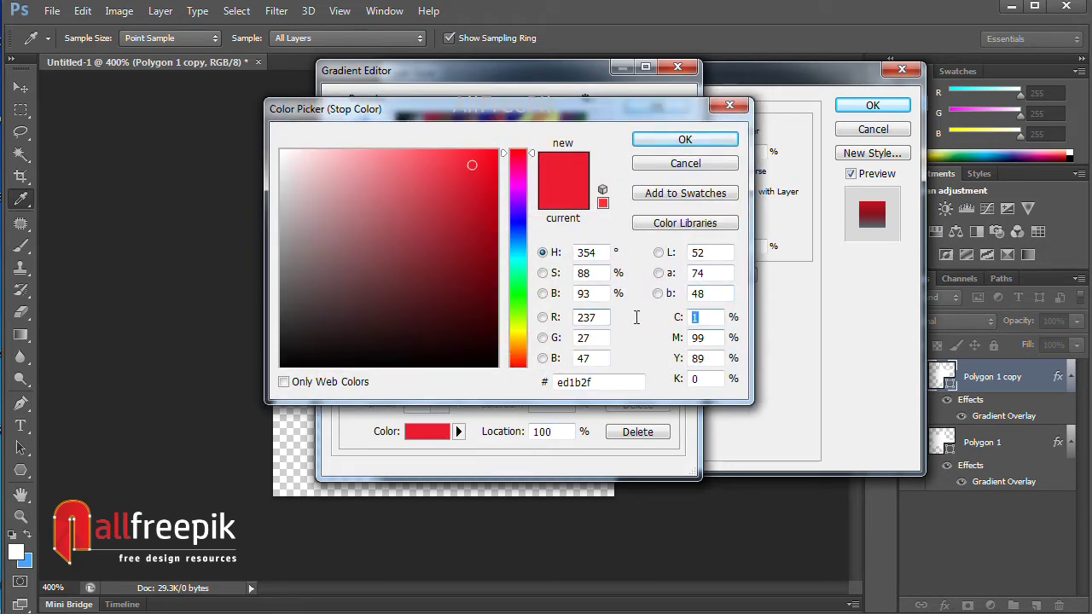
type("70")
key("Tab")
type("0")
key("Tab")
type("30")
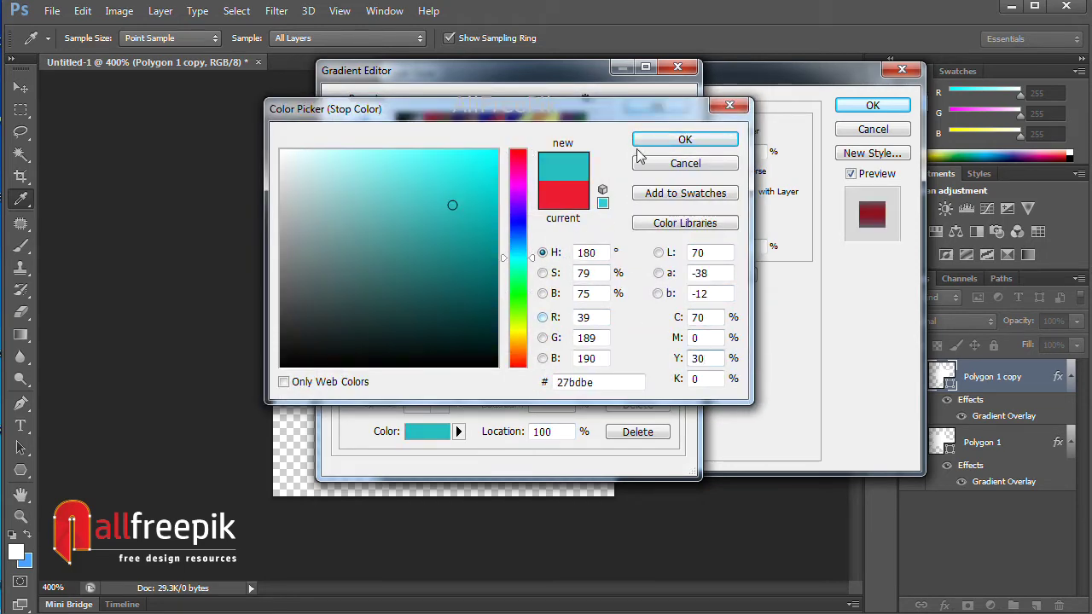
left_click(690, 143)
Change the gradient's middle color stop to dark teal #1c7077 and apply the overlay to the copied star.
double_click(520, 364)
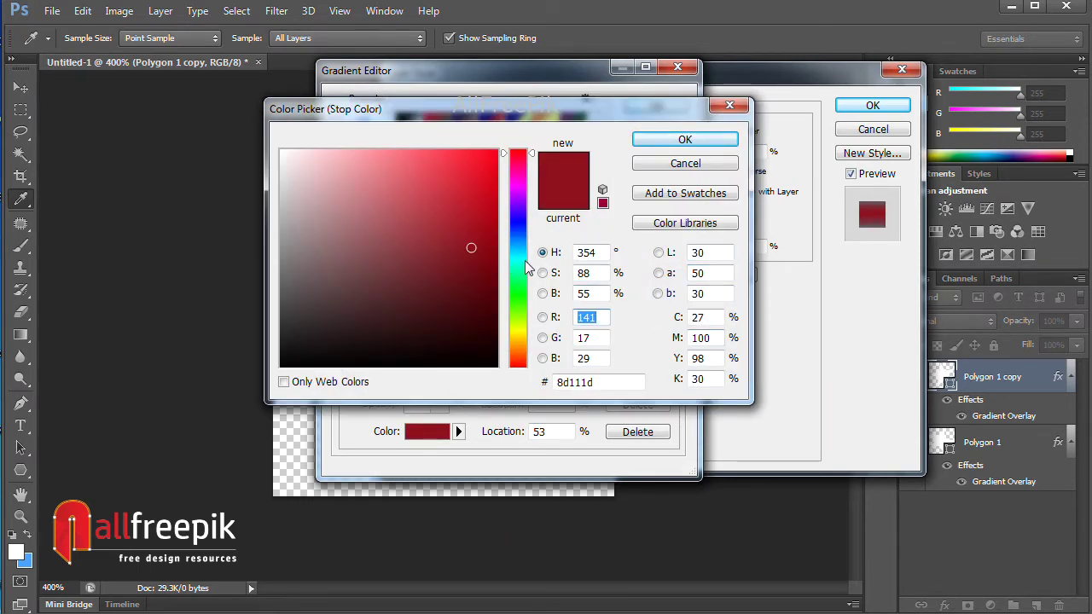
left_click(519, 255)
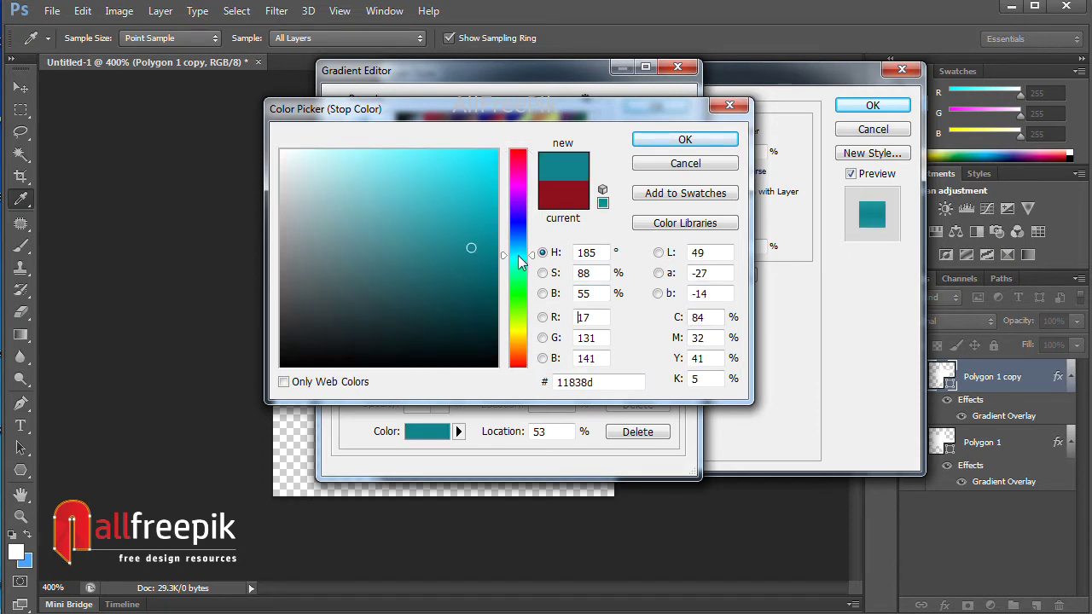
left_click(471, 269)
left_click(453, 268)
left_click(447, 265)
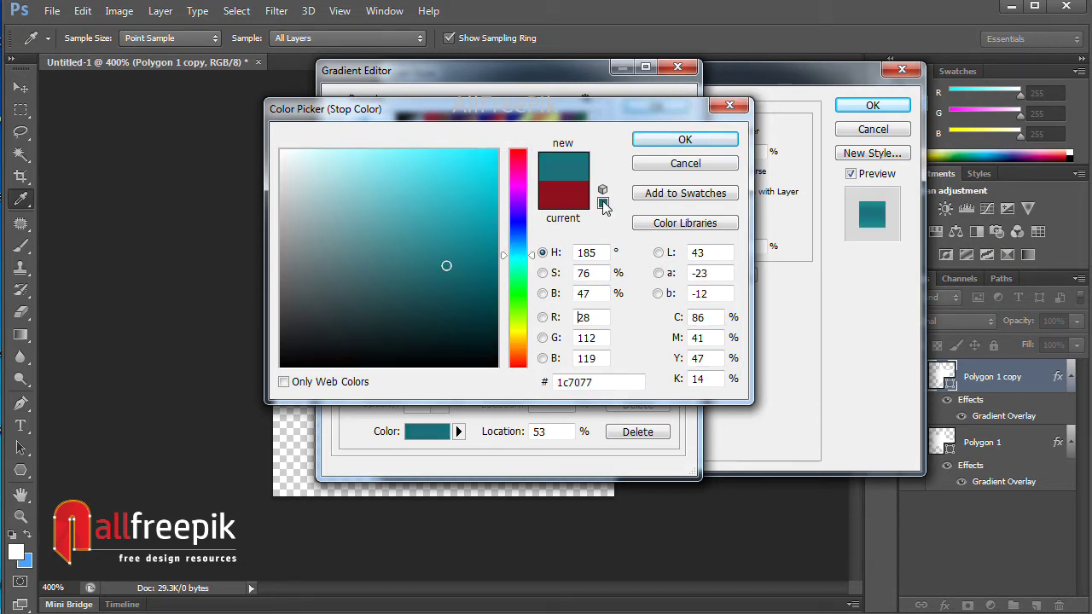
left_click(682, 141)
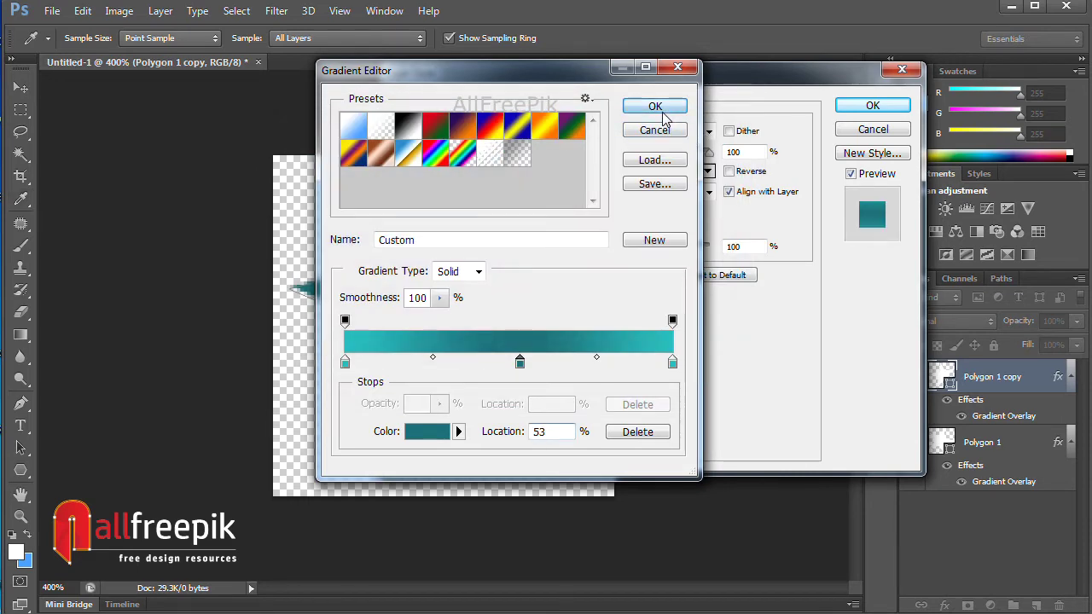
left_click(656, 106)
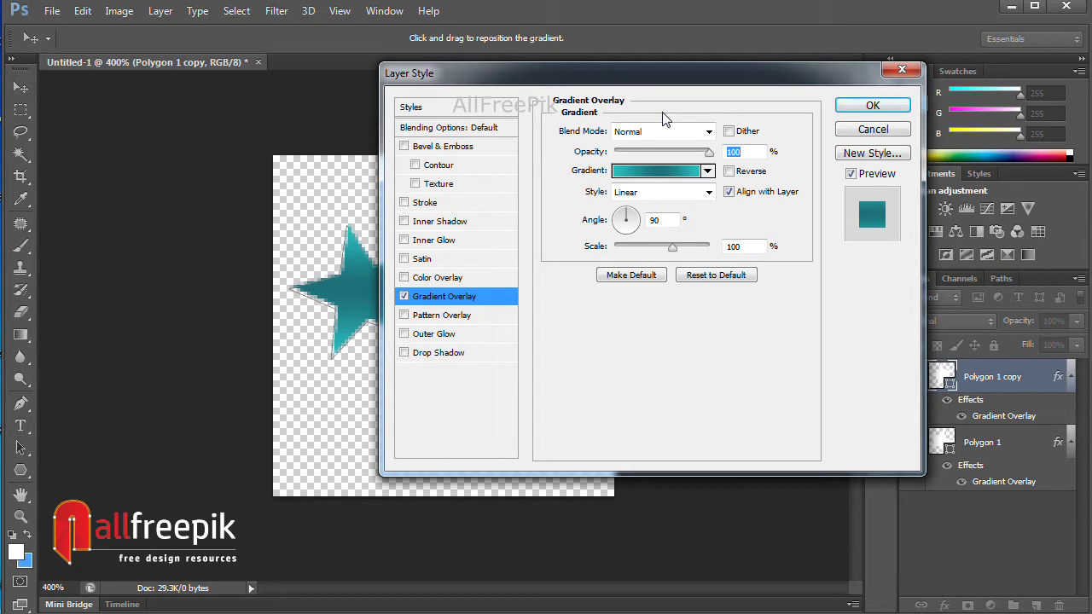
left_click(873, 106)
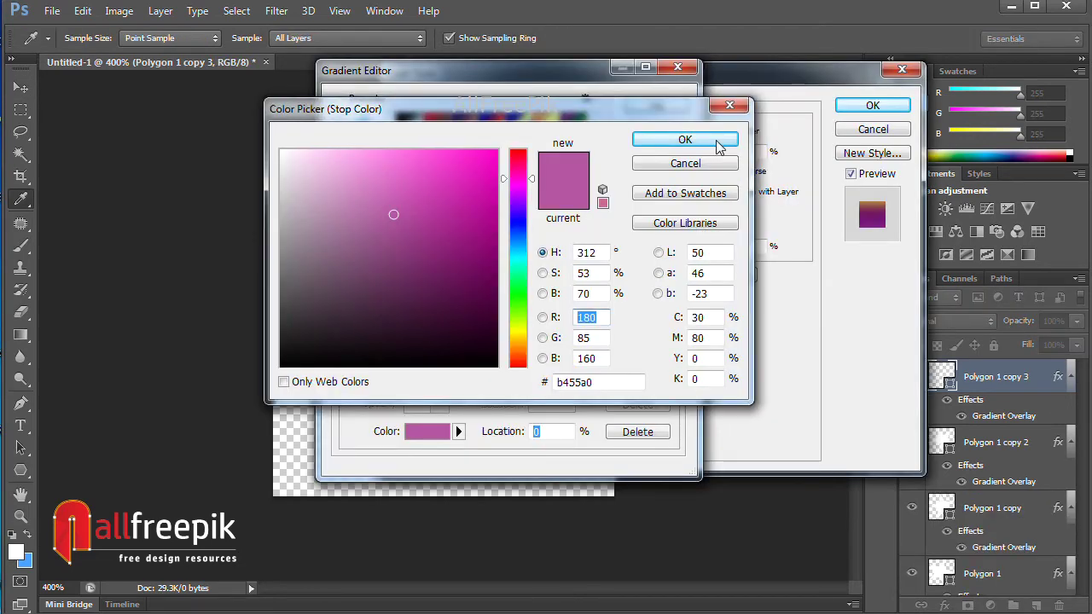
Accept purple with 30% cyan and 80% magenta as the start color stop of the Polygon 1 copy 3 star's gradient.
left_click(718, 141)
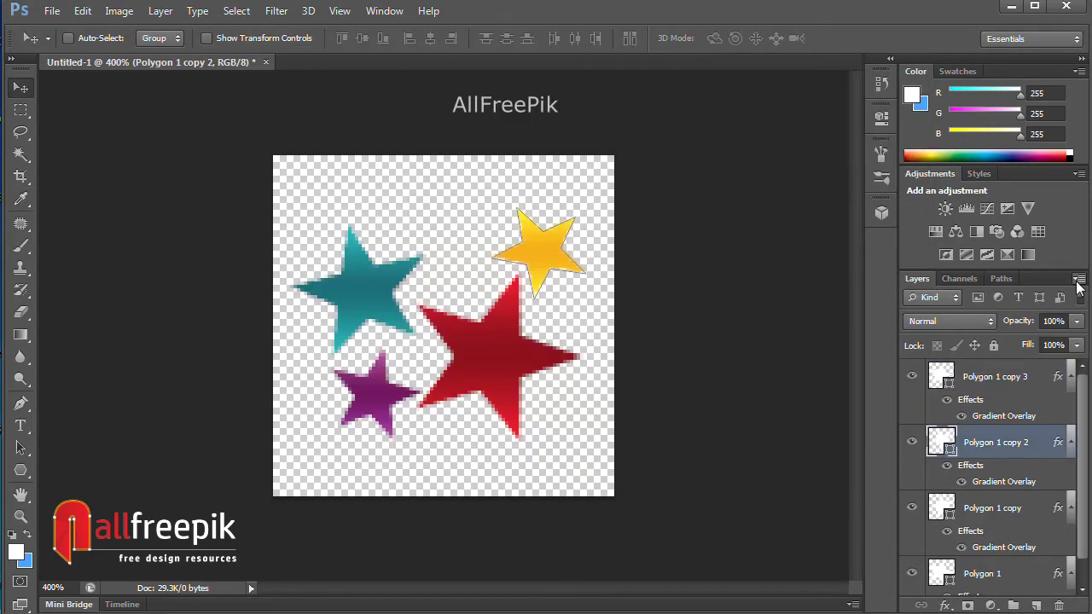
Merge all visible star layers into one layer and duplicate the merged layer as Polygon 1 copy 3.
left_click(1081, 279)
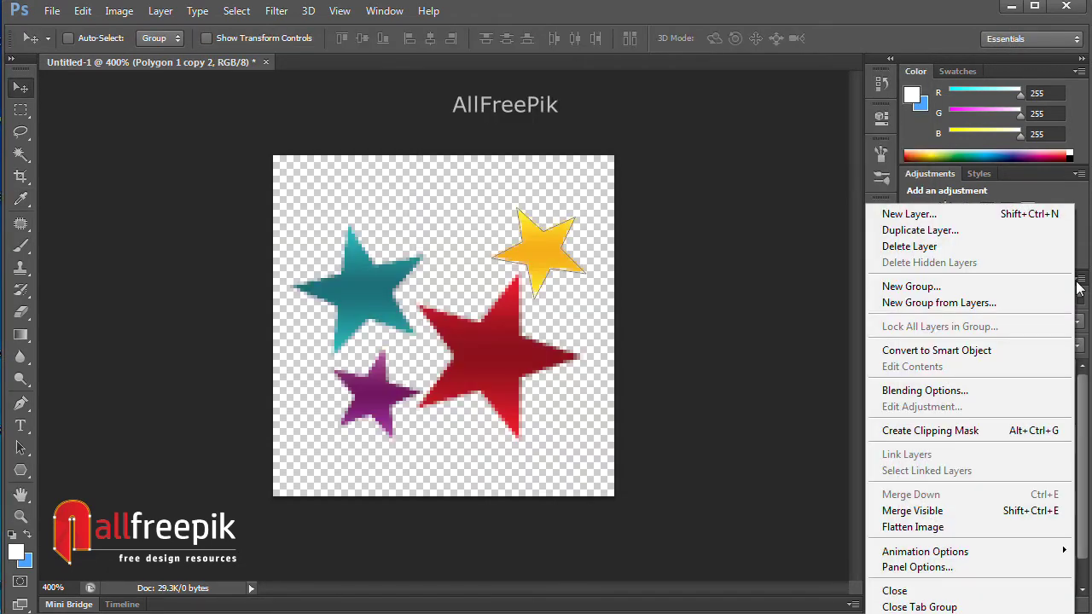
left_click(937, 512)
right_click(1033, 378)
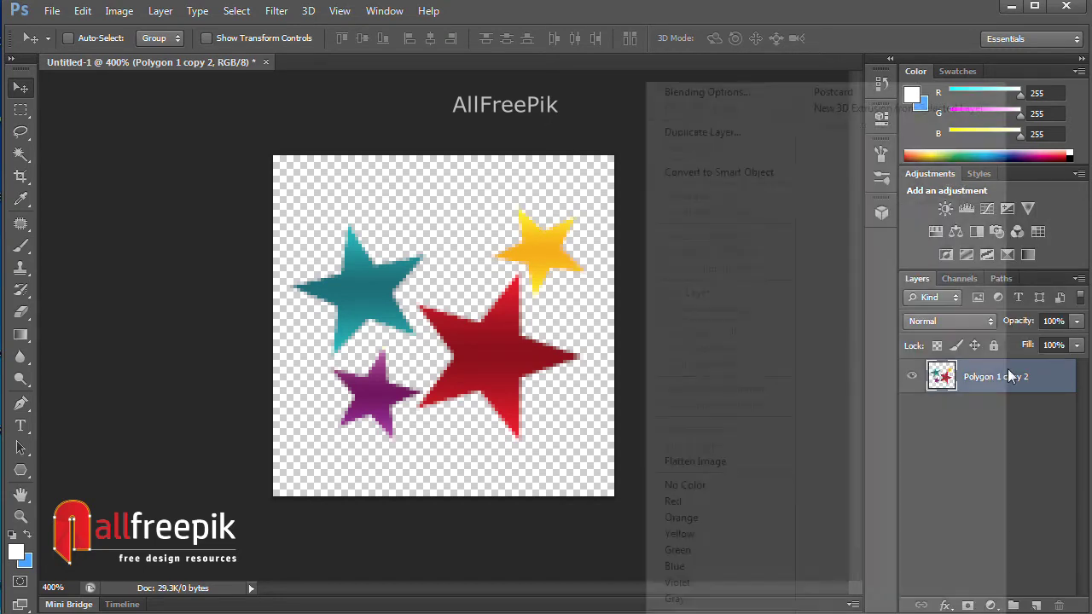
left_click(1033, 376)
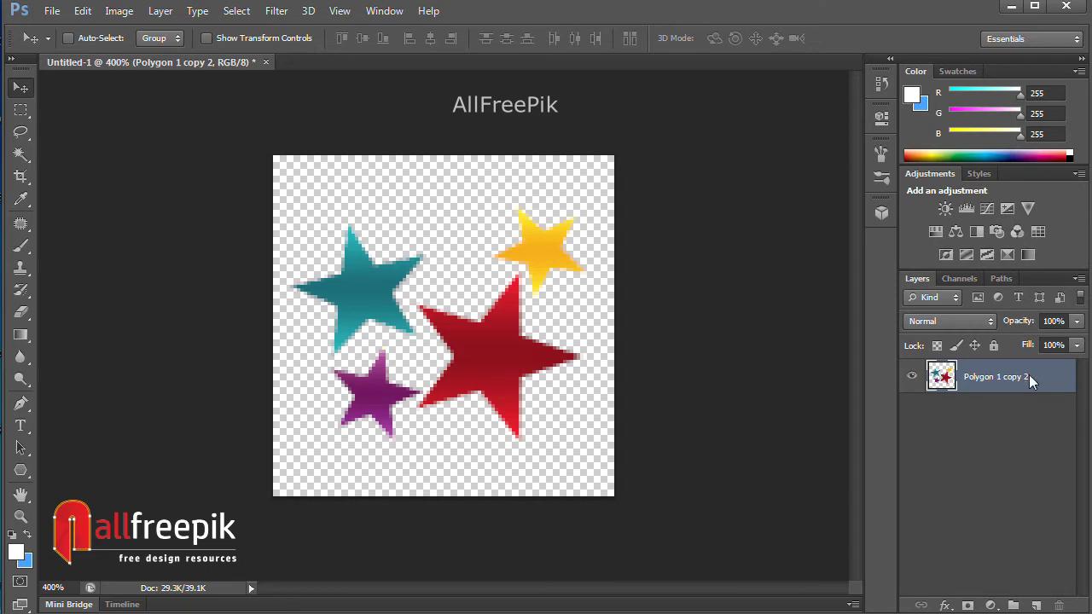
right_click(1029, 375)
left_click(742, 128)
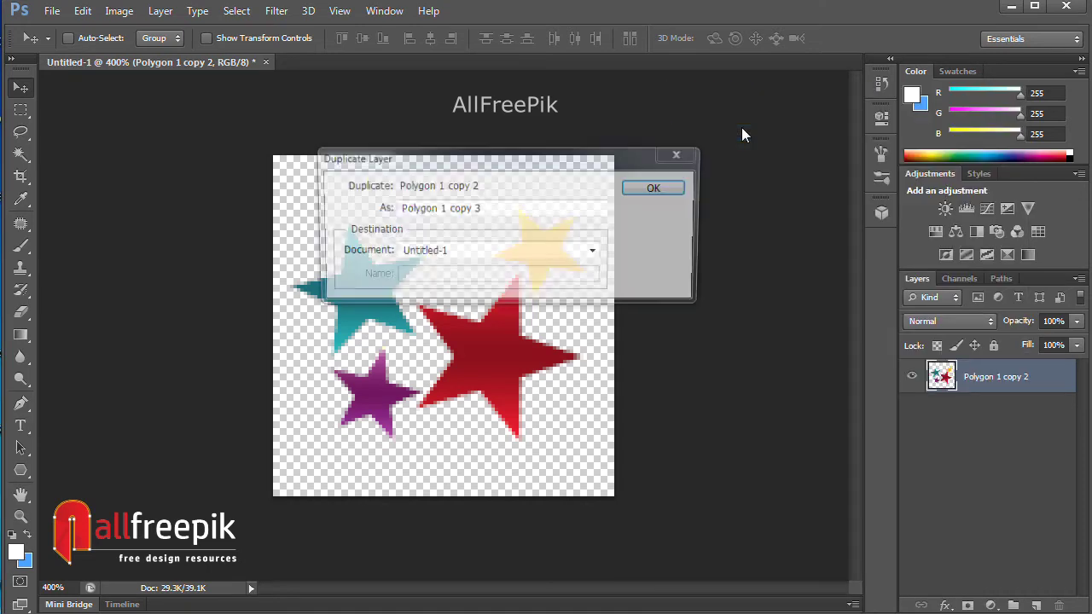
left_click(647, 192)
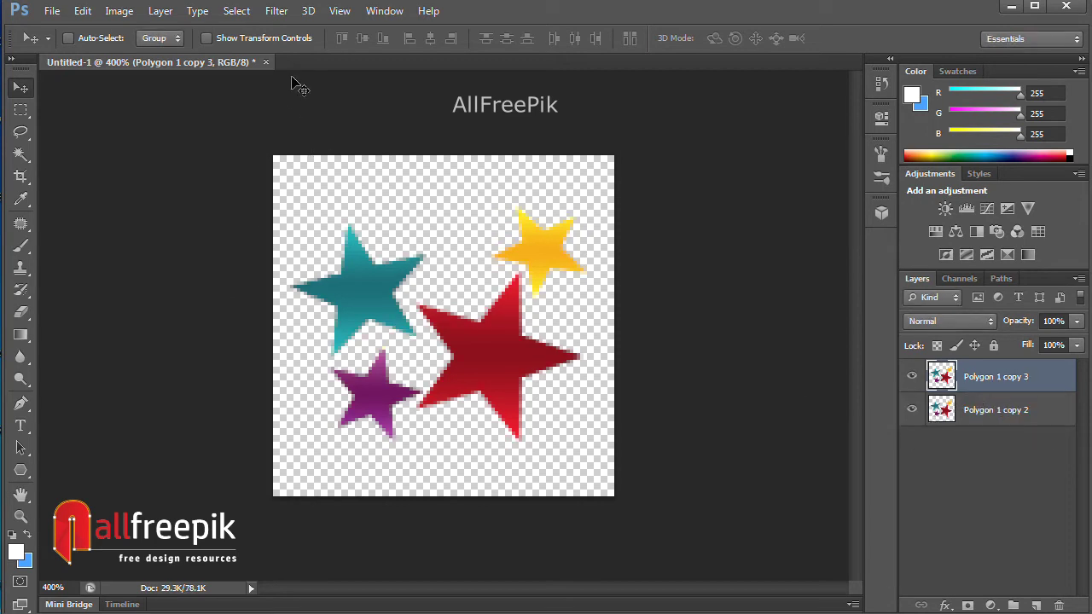
Apply the Offset filter to the duplicated layer with +45 pixels right, +45 pixels down and Wrap Around for undefined areas.
left_click(277, 12)
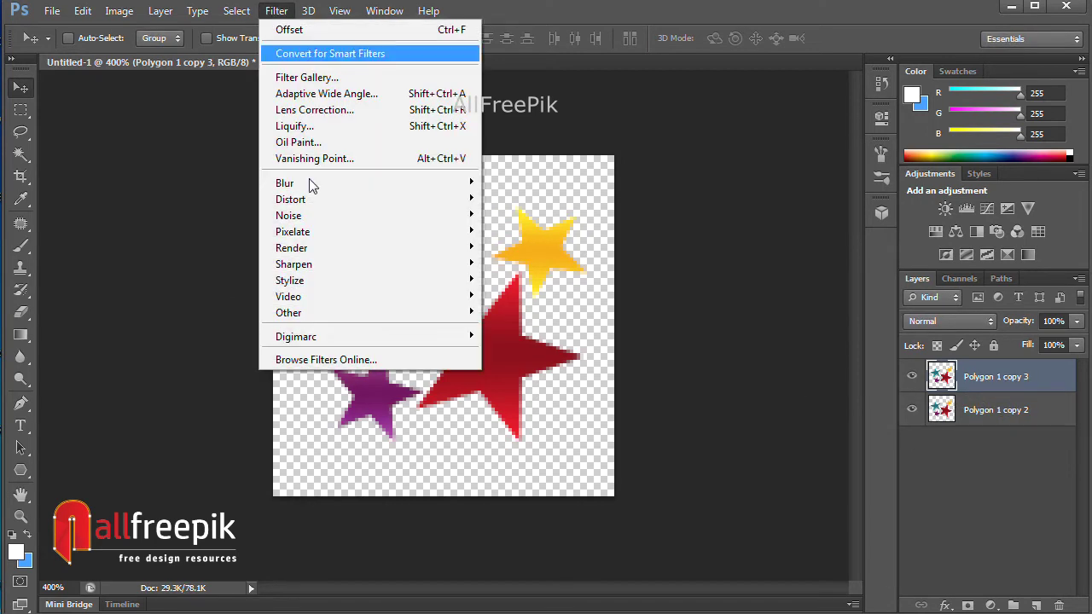
mouse_move(331, 323)
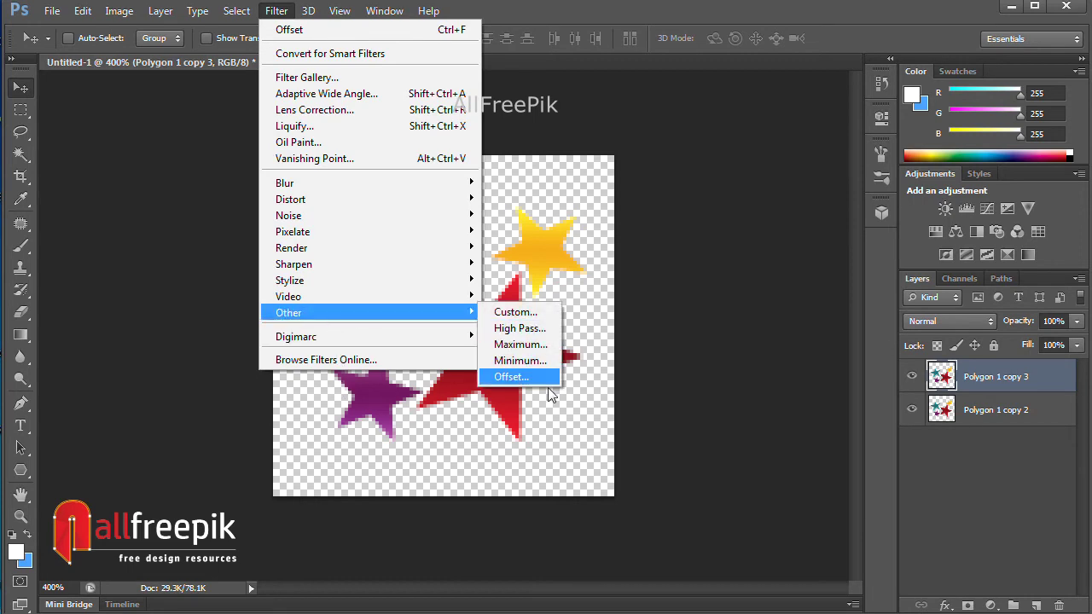
left_click(523, 377)
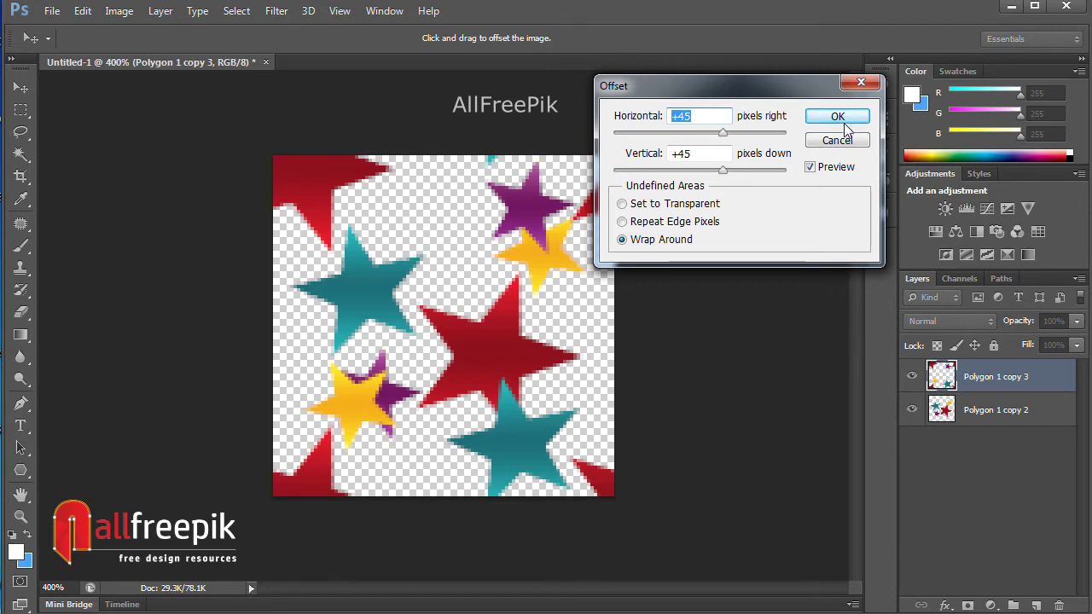
left_click(705, 117)
left_click(703, 156)
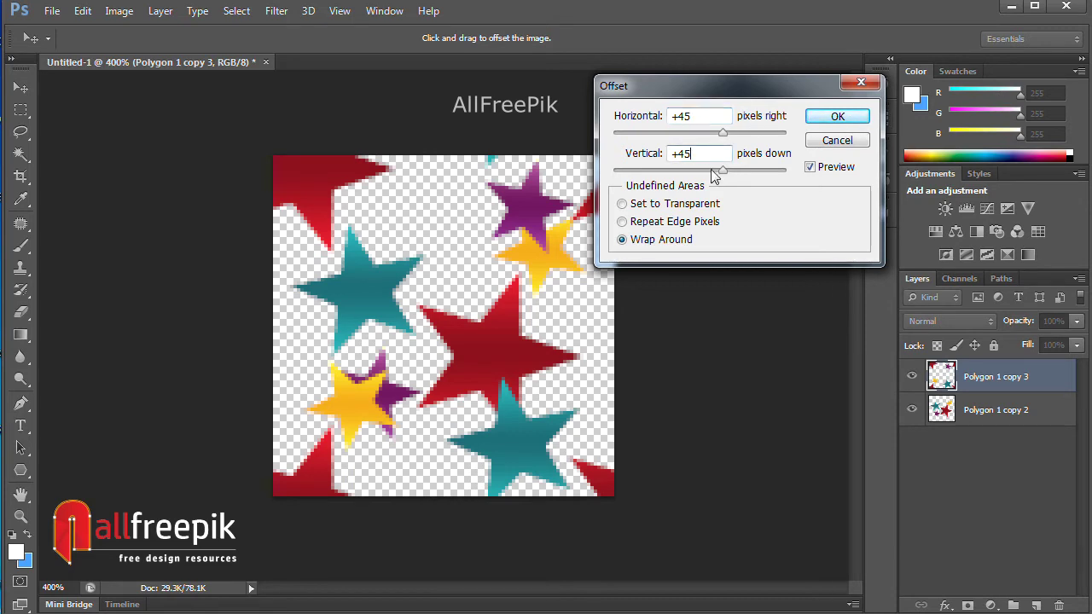
left_click(838, 117)
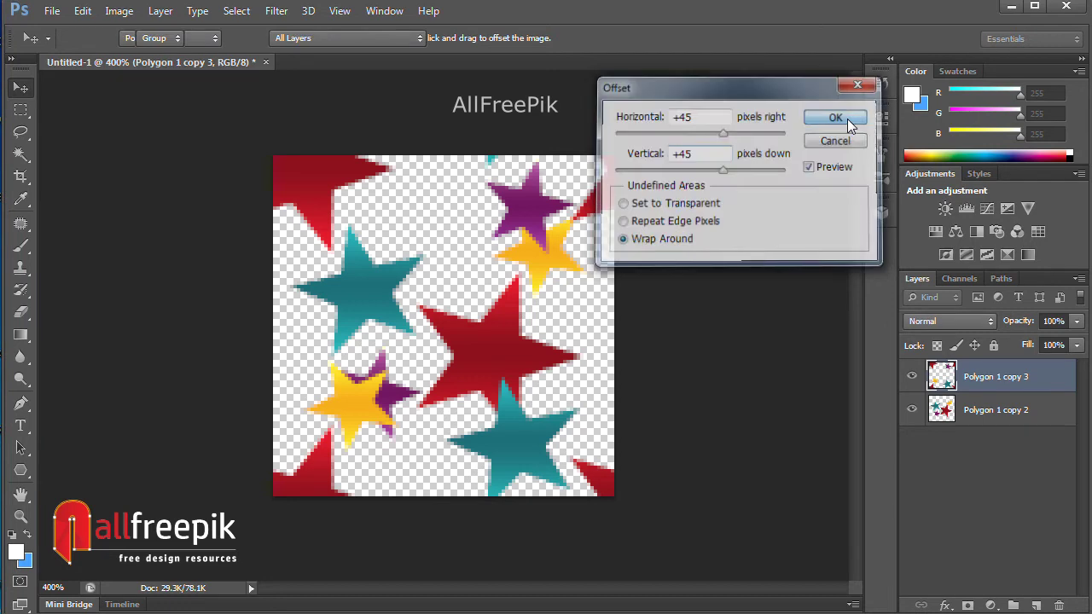
Define the star artwork as a pattern named "Stars pattern".
left_click(82, 11)
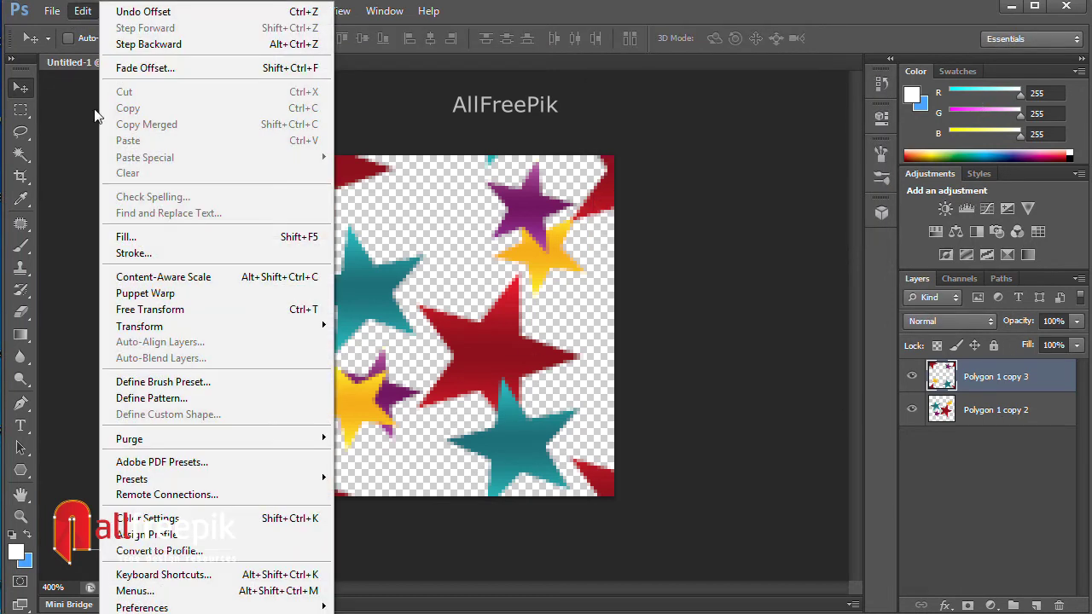
left_click(157, 400)
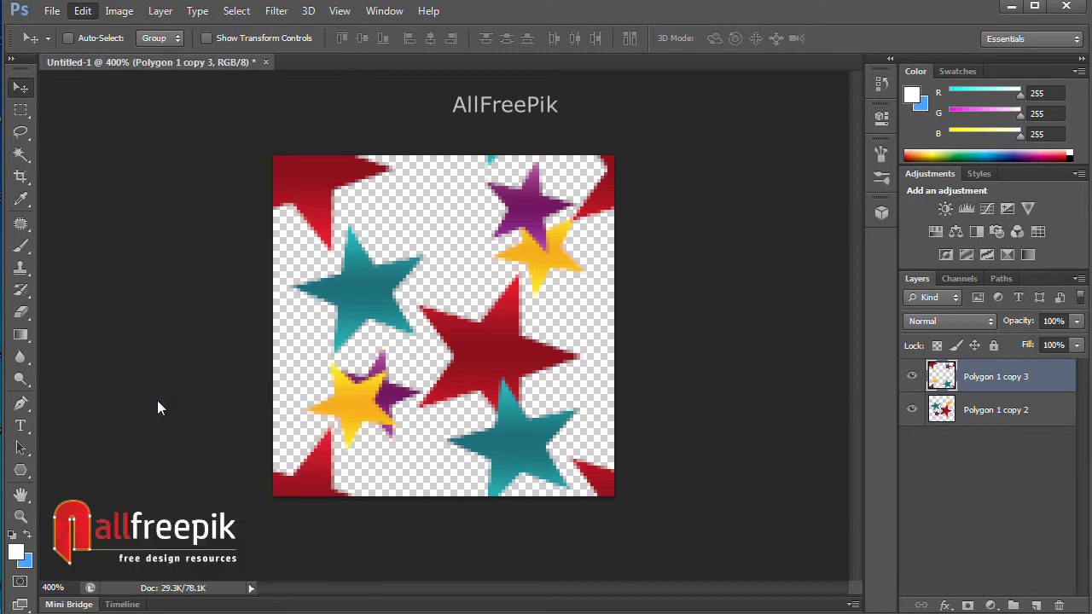
type("Stars pattern")
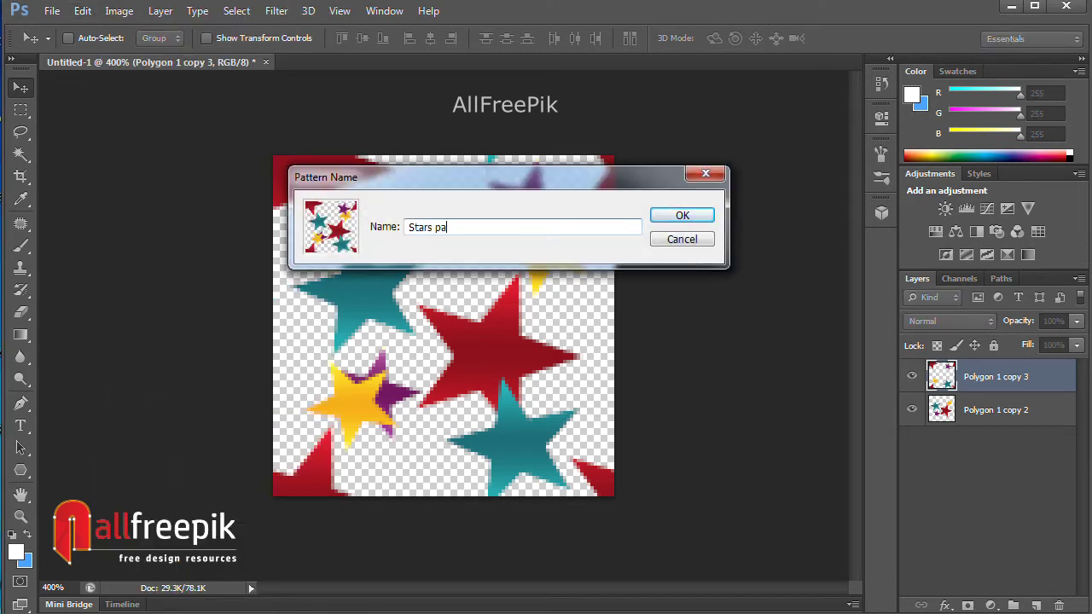
left_click(681, 217)
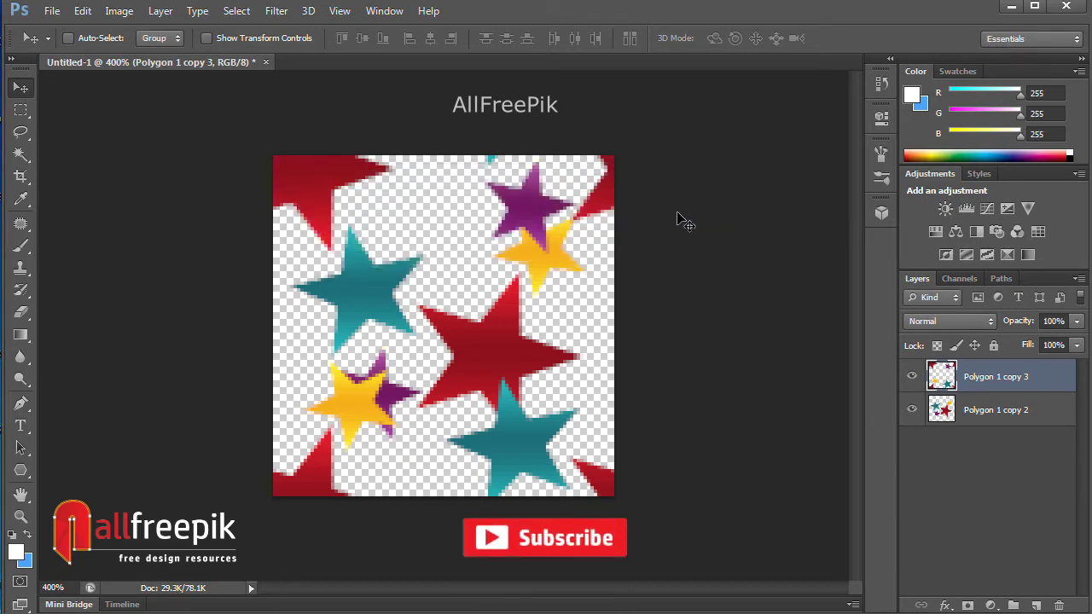
Create a new 1280 × 720 px document at 72 pixels/inch in RGB Color with white background contents.
left_click(51, 11)
left_click(36, 28)
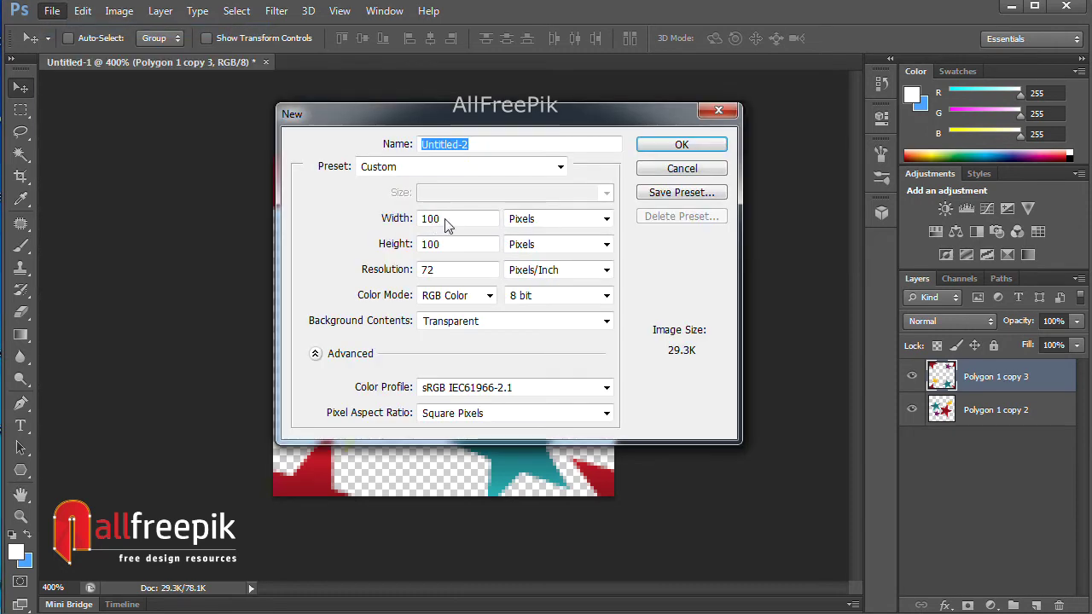
double_click(441, 222)
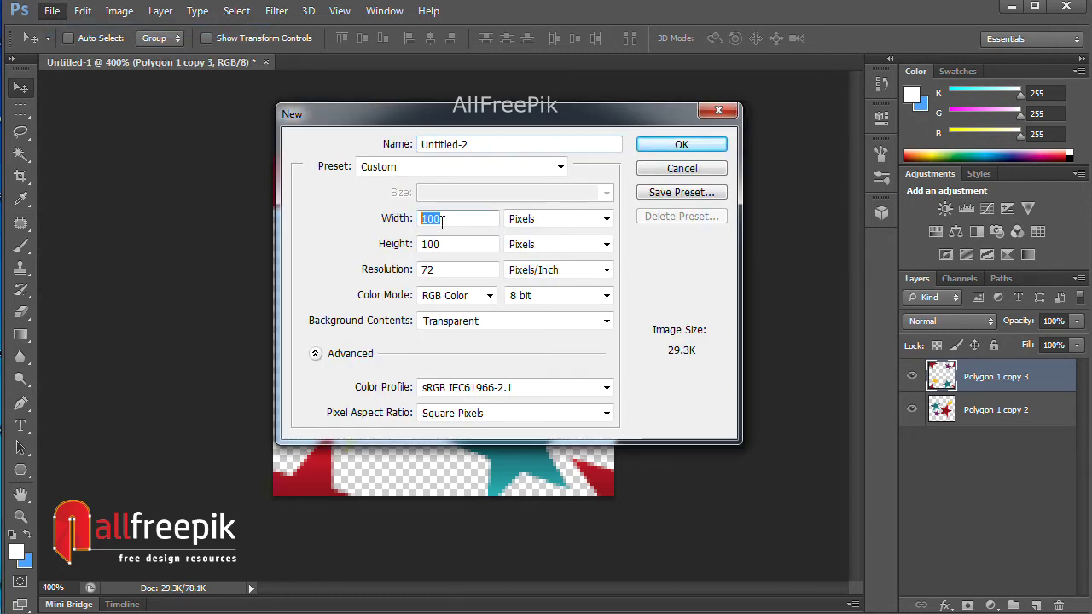
type("1280")
key("Tab")
type("720")
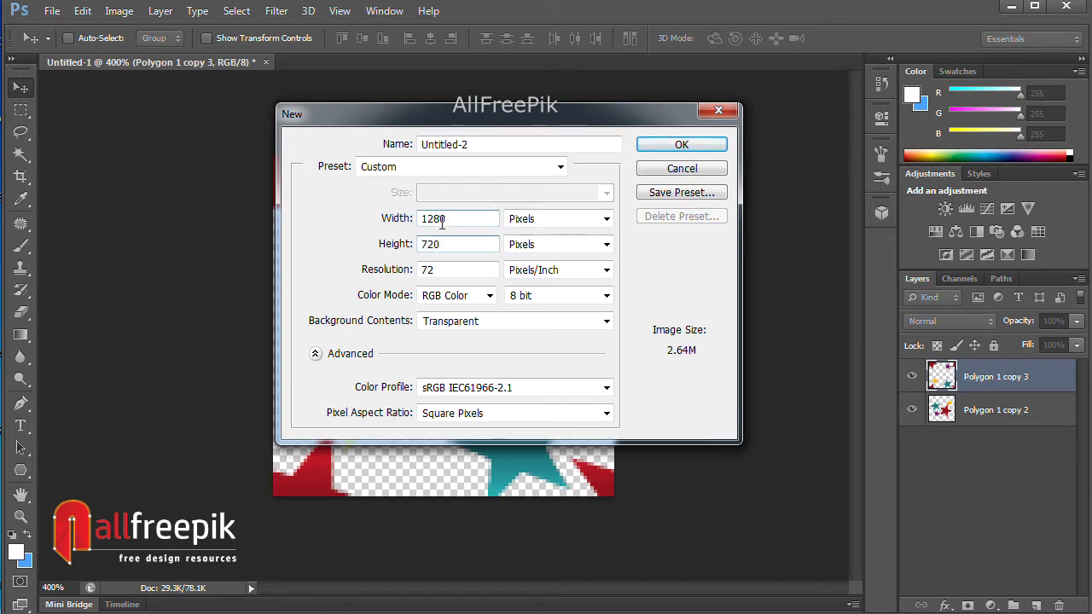
key("Tab")
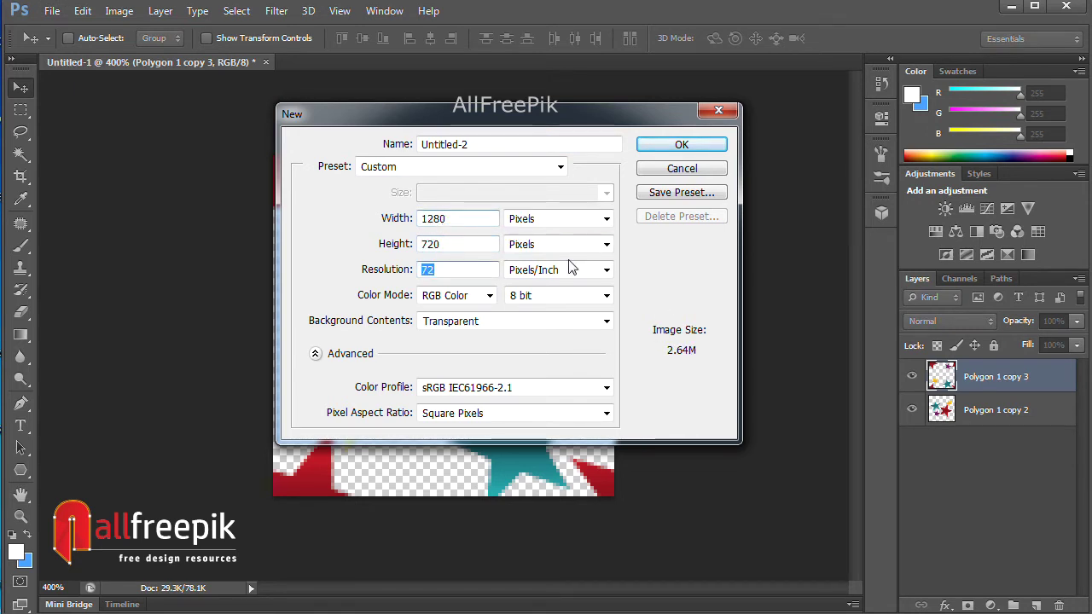
left_click(480, 271)
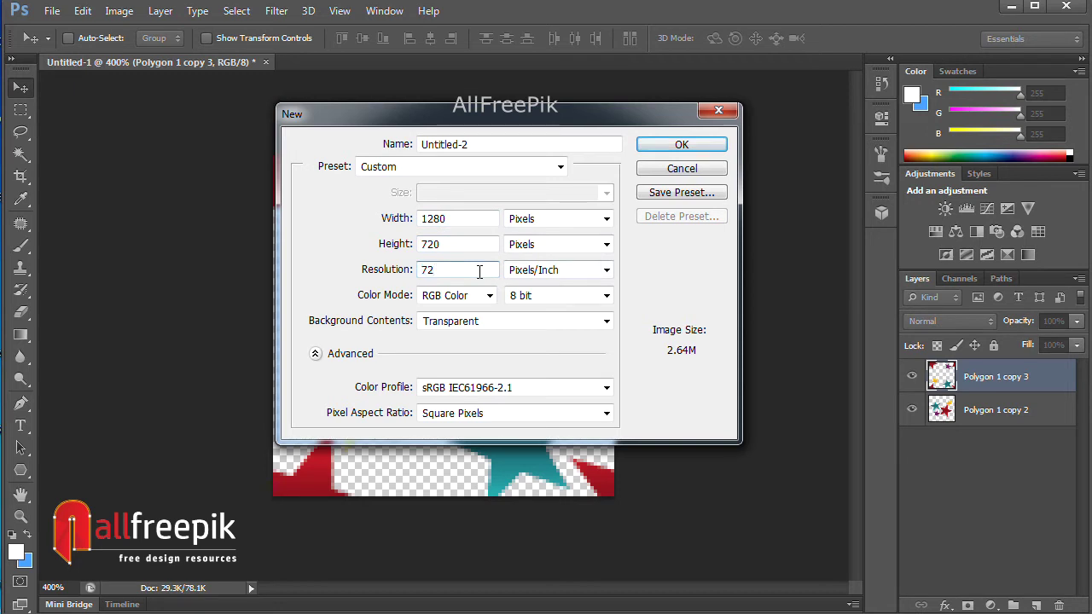
left_click(491, 326)
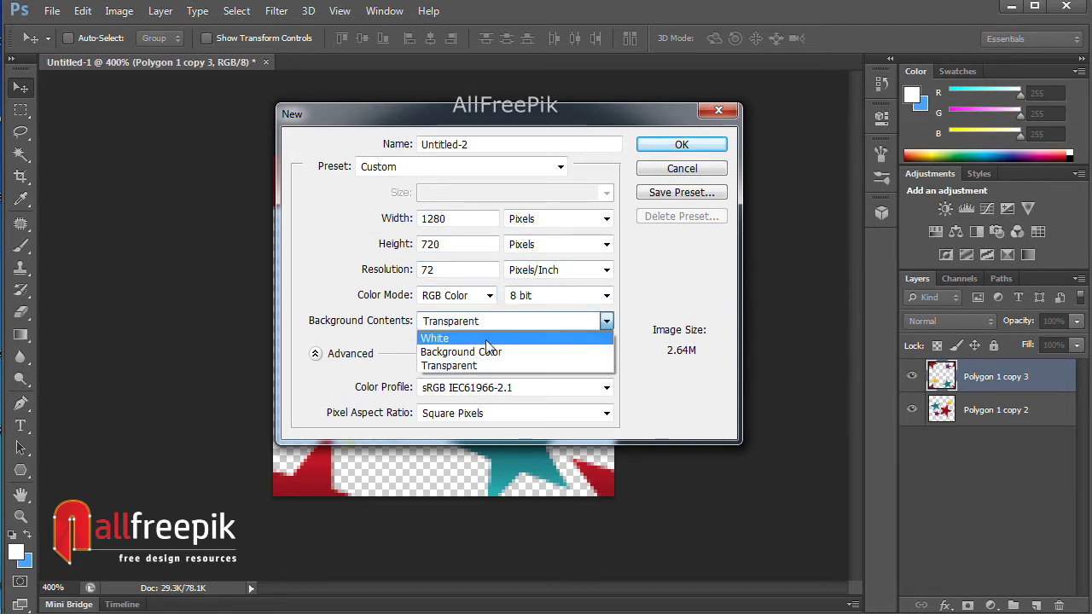
left_click(486, 341)
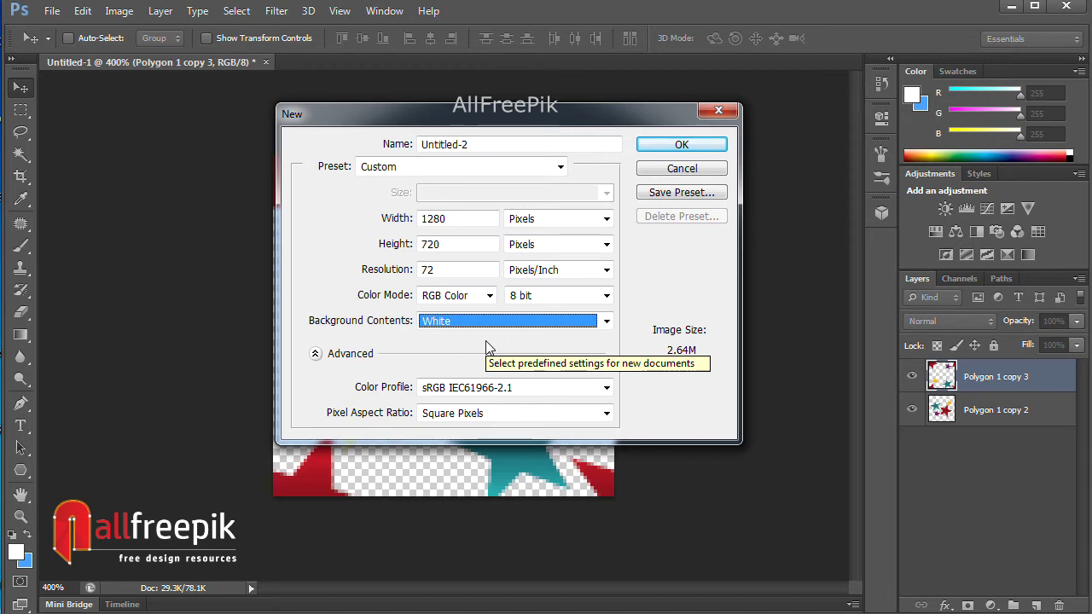
left_click(707, 146)
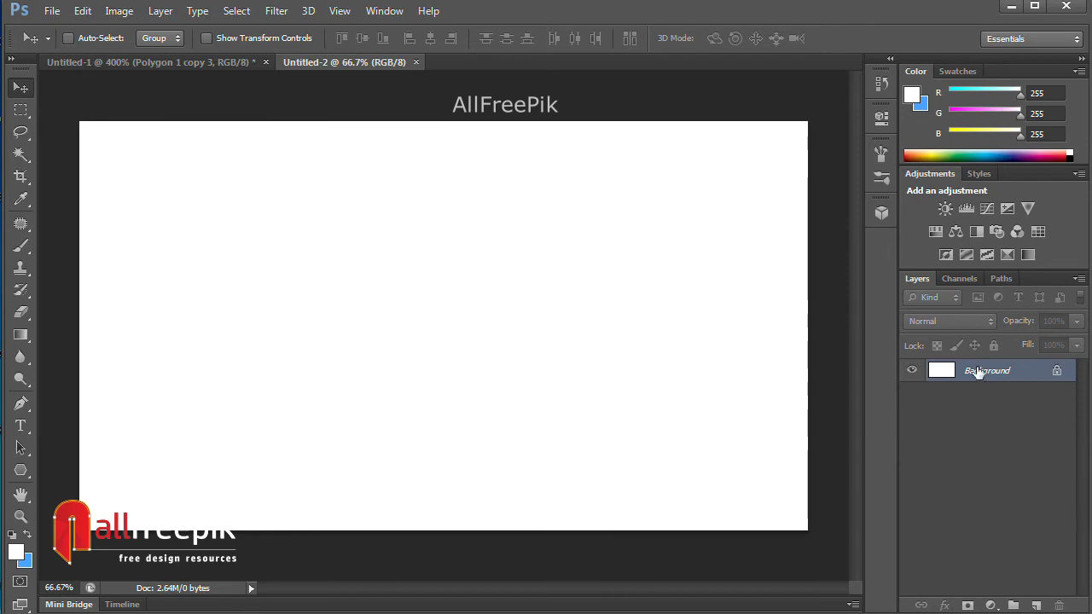
Convert the locked Background into a regular layer named Layer 0.
right_click(979, 376)
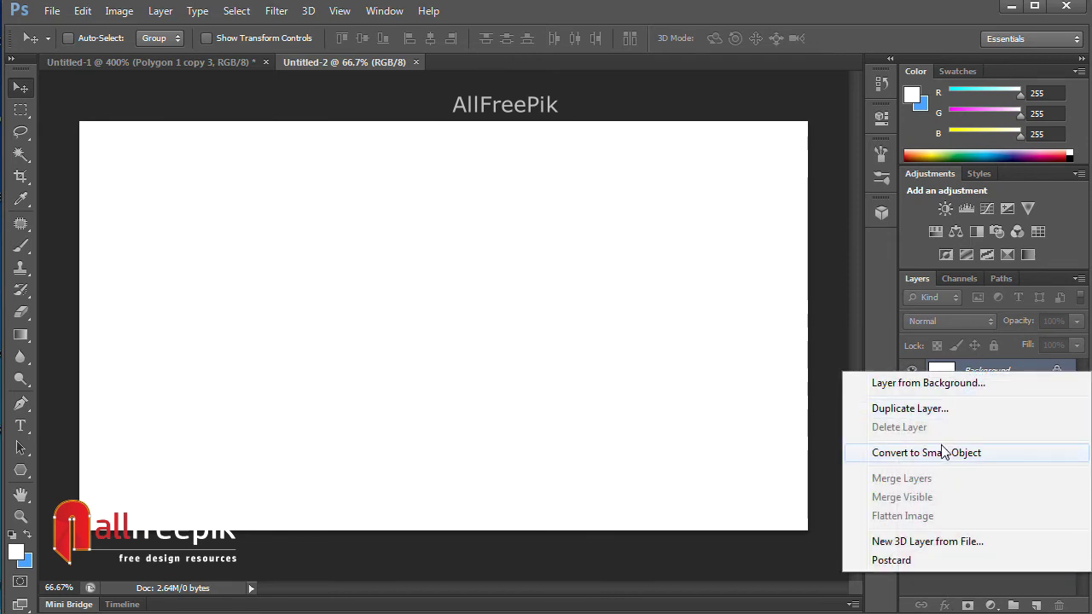
left_click(1012, 370)
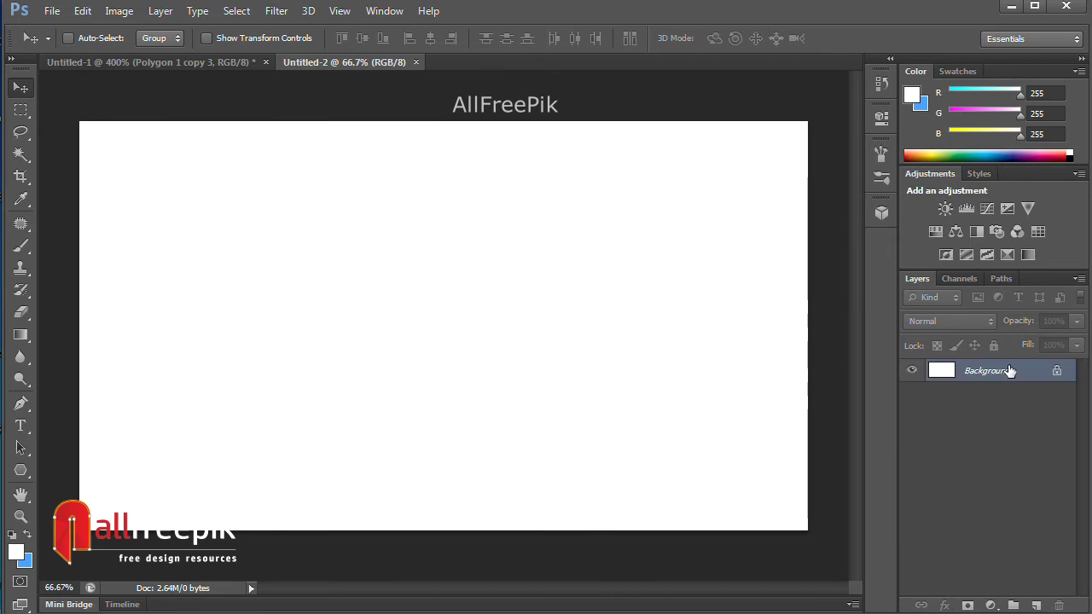
double_click(1057, 377)
left_click(661, 201)
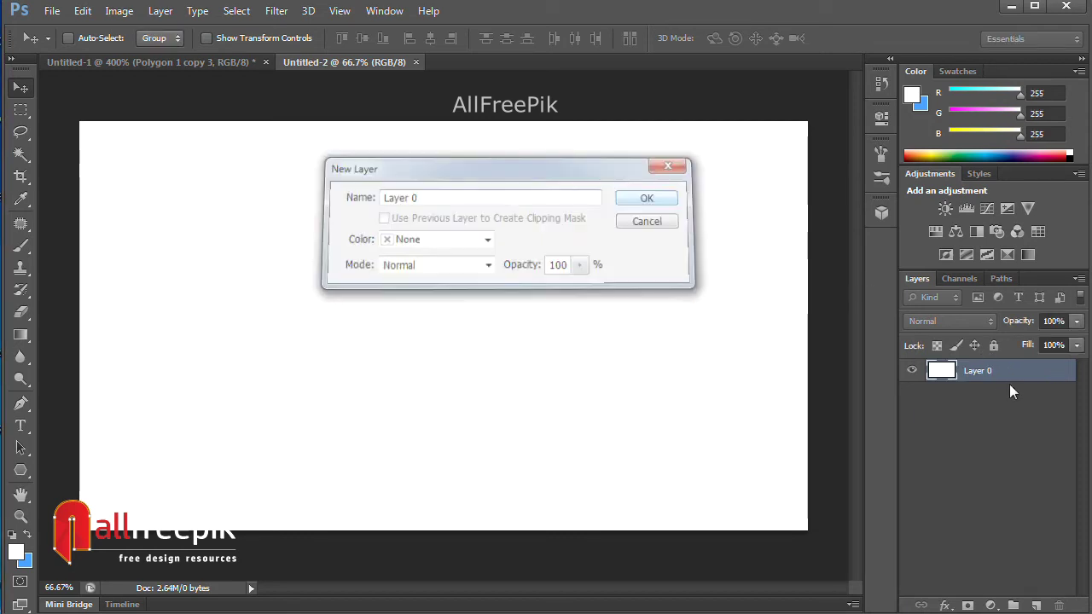
Apply a Pattern Overlay layer style to Layer 0 using the multicolored stars pattern at 100% opacity.
right_click(1005, 380)
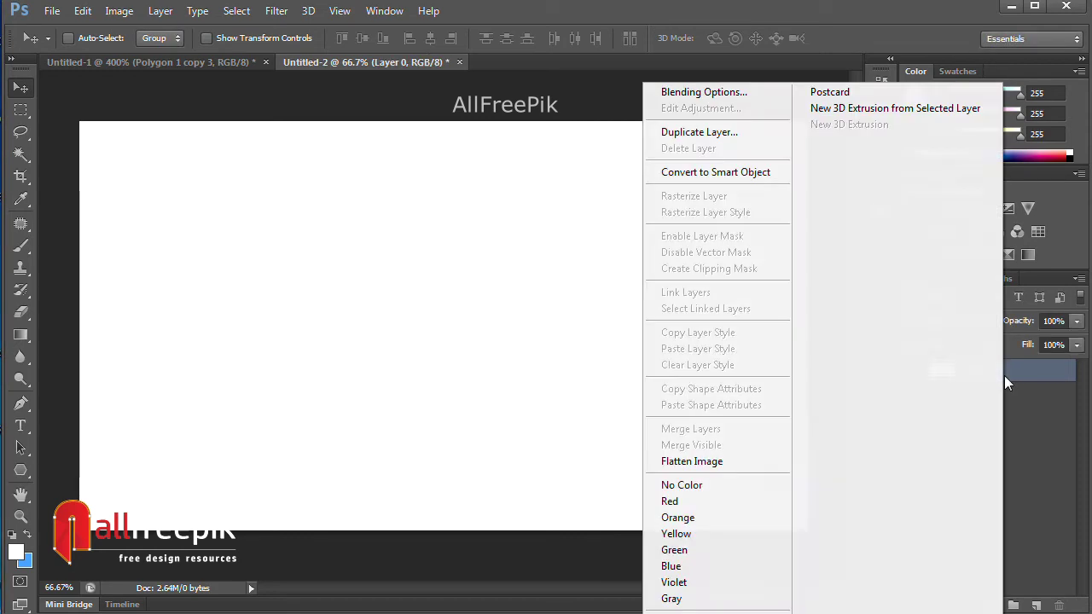
left_click(741, 93)
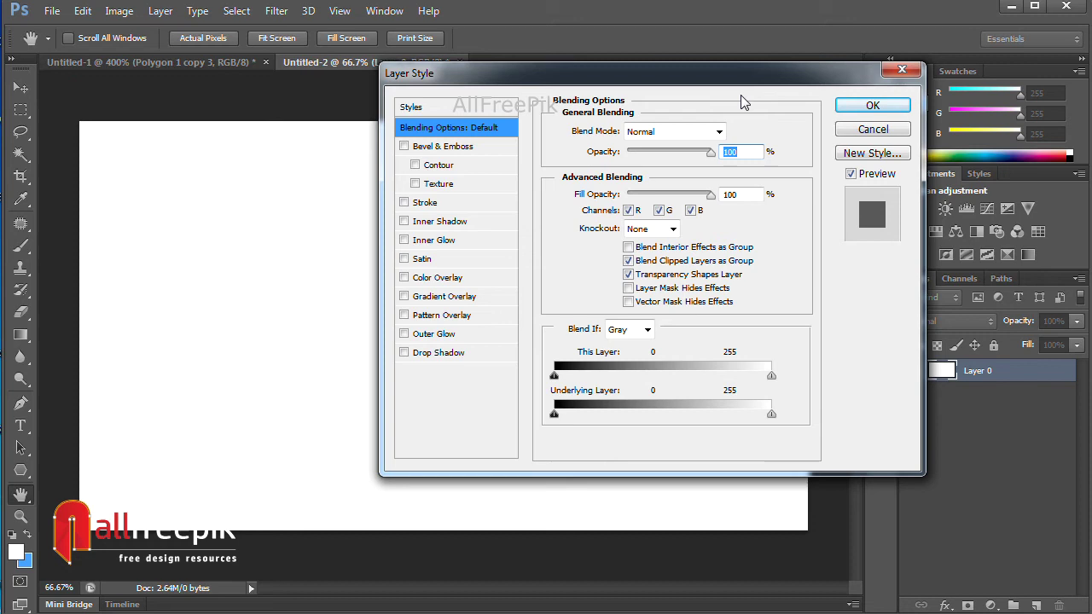
left_click(444, 315)
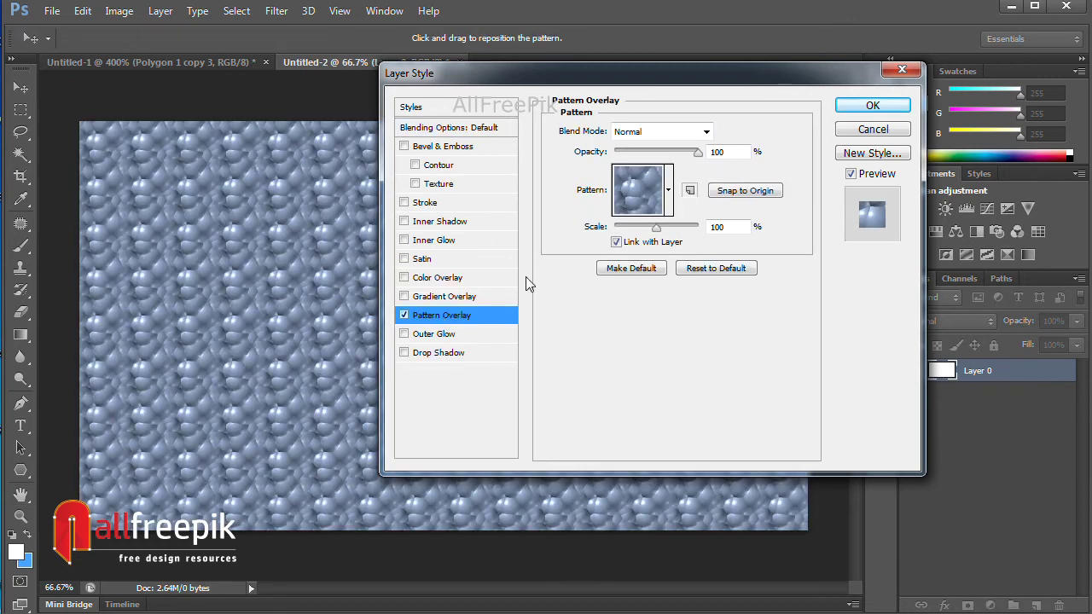
left_click(669, 191)
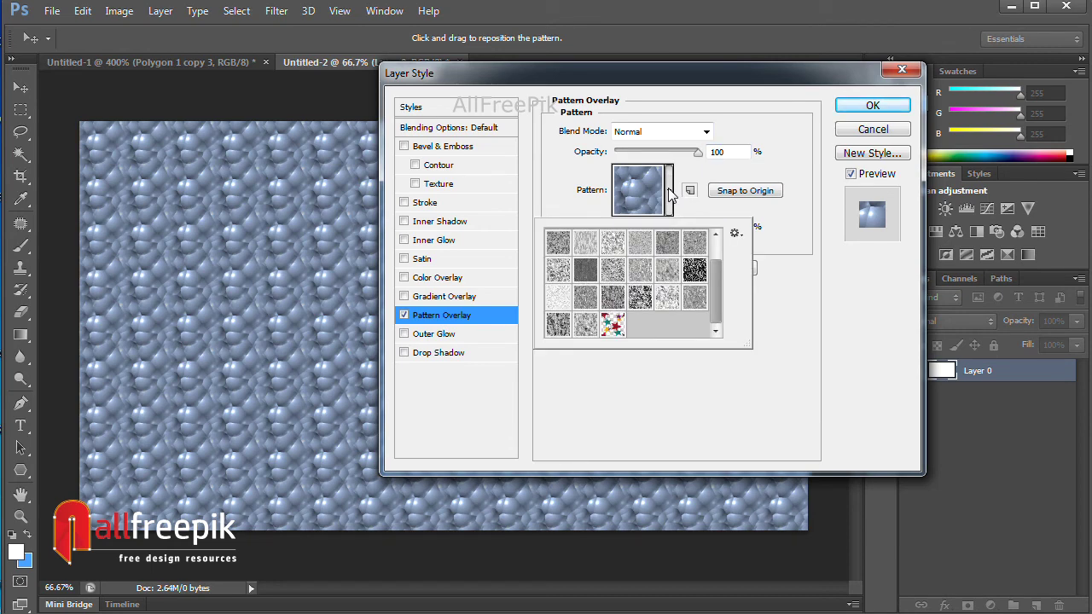
left_click(613, 326)
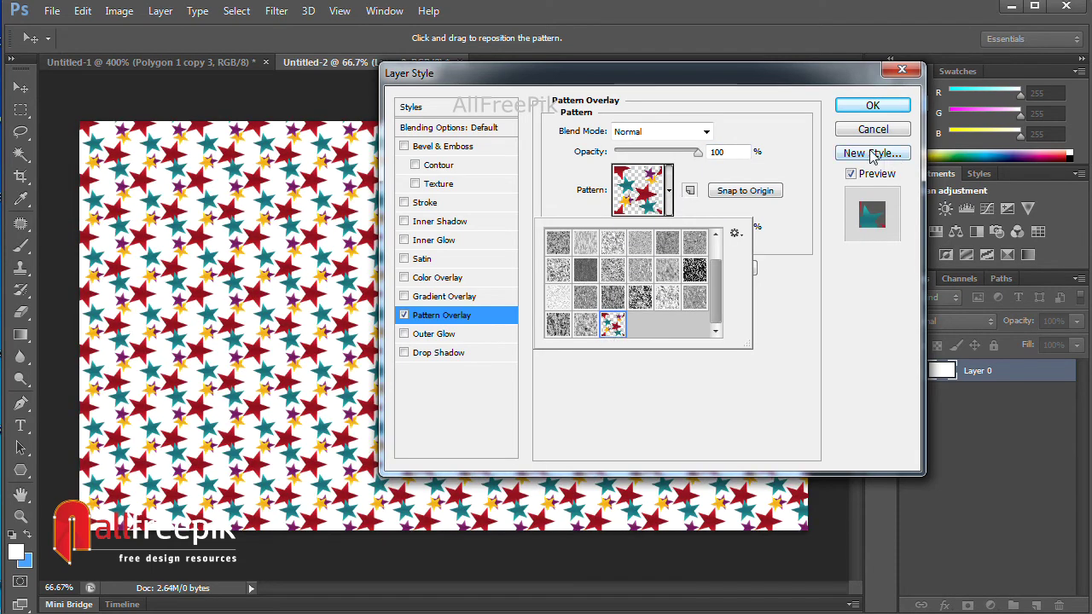
left_click(858, 114)
left_click(867, 107)
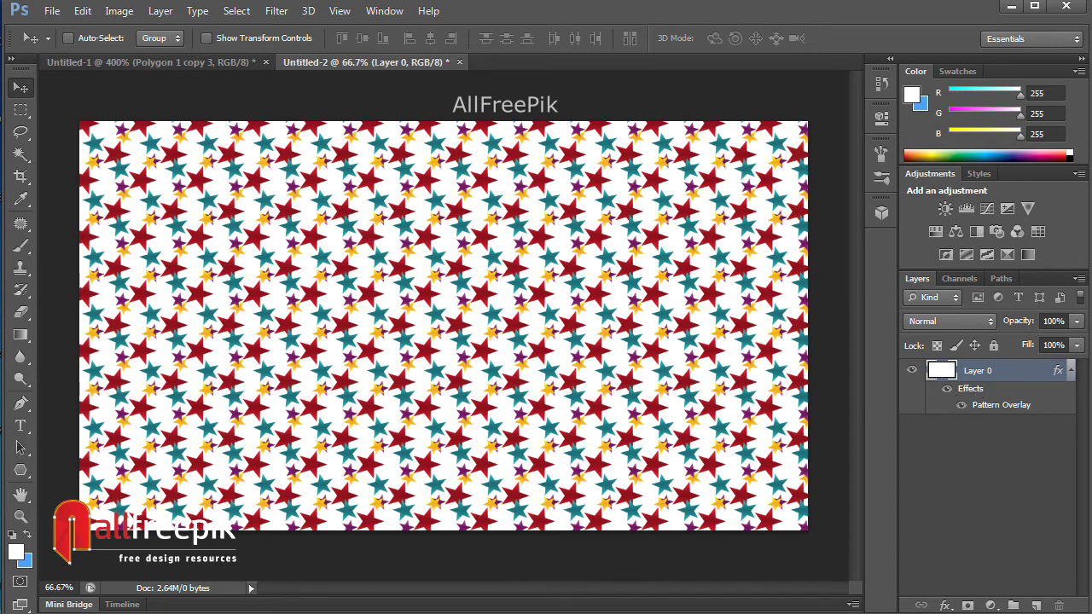
left_click(484, 311, "ctrl")
left_click(485, 312, "ctrl")
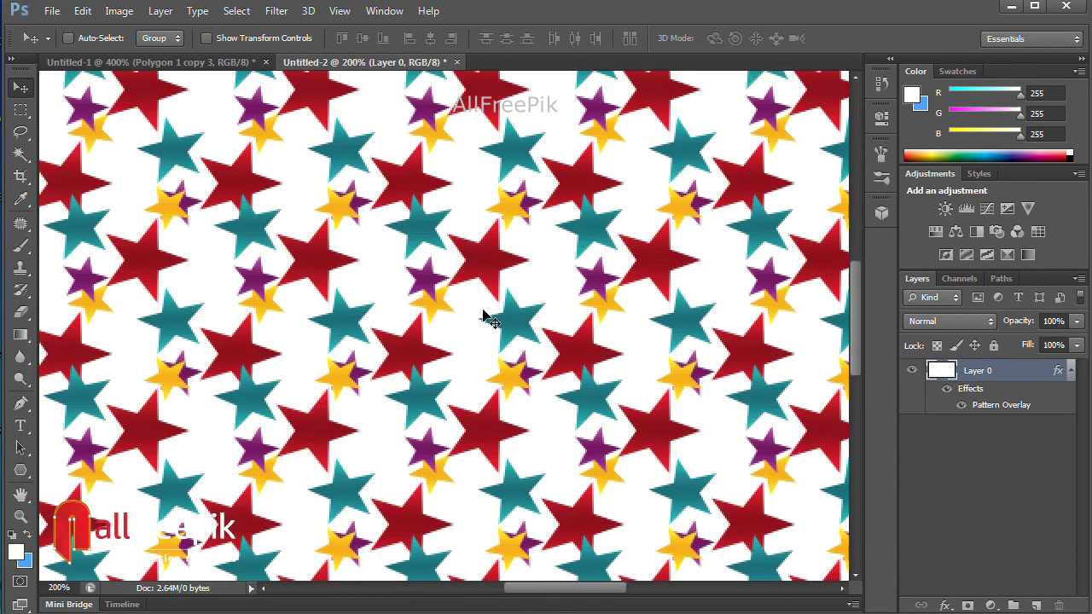
key("ctrl+minus")
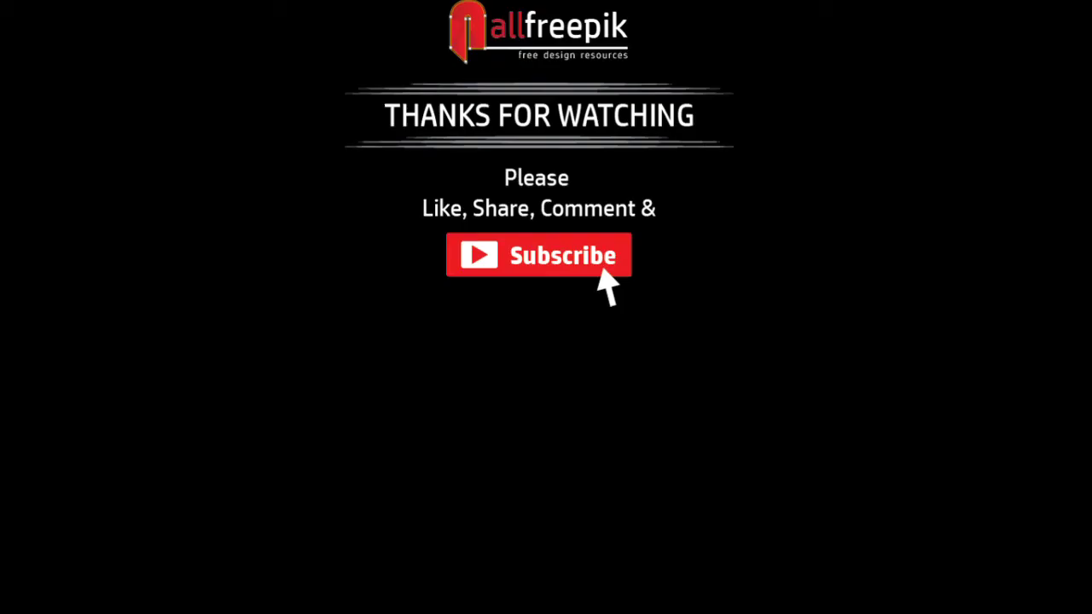